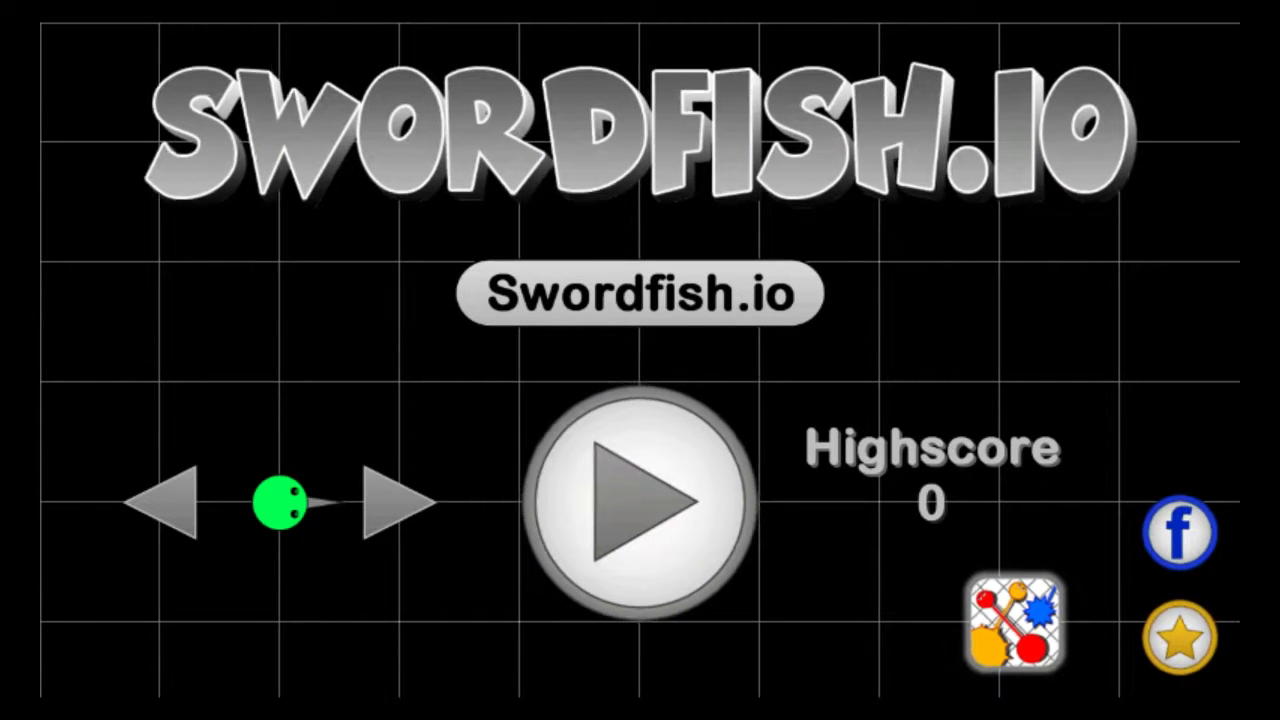
# Cycle the fish preview three times to reach the orange skin.
pyautogui.click(399, 502)
pyautogui.click(399, 502)
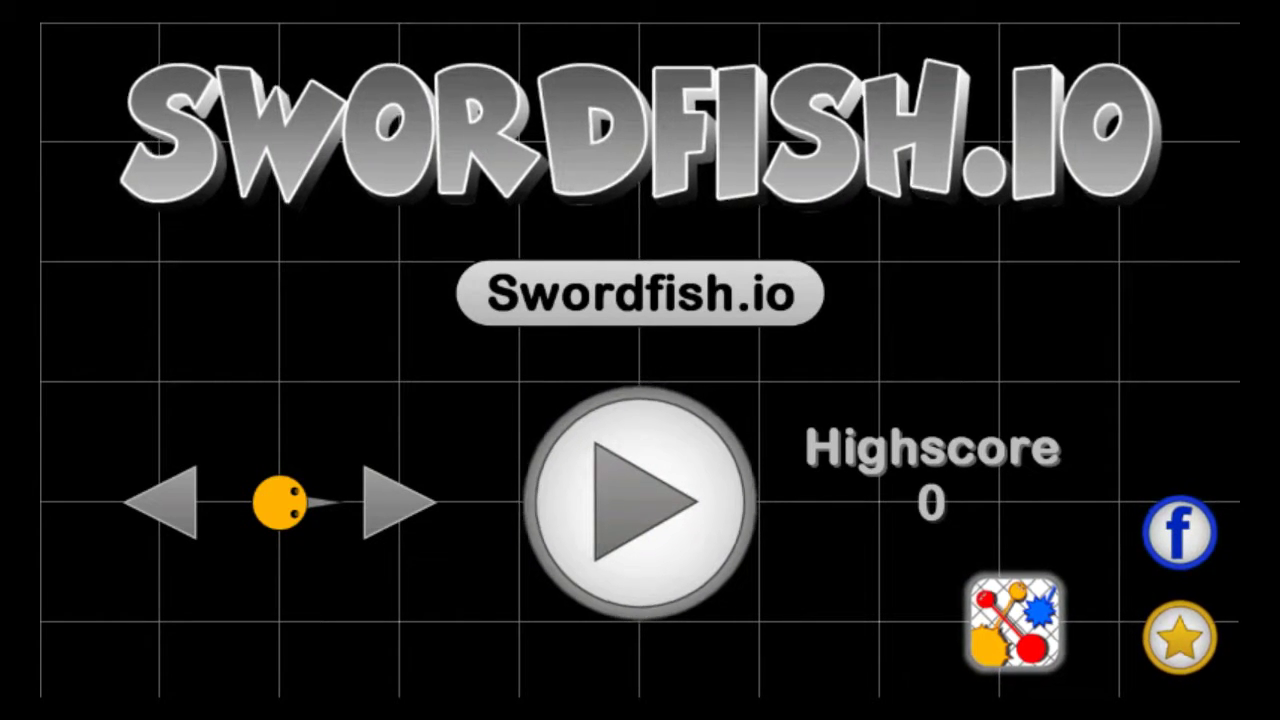
pyautogui.click(399, 502)
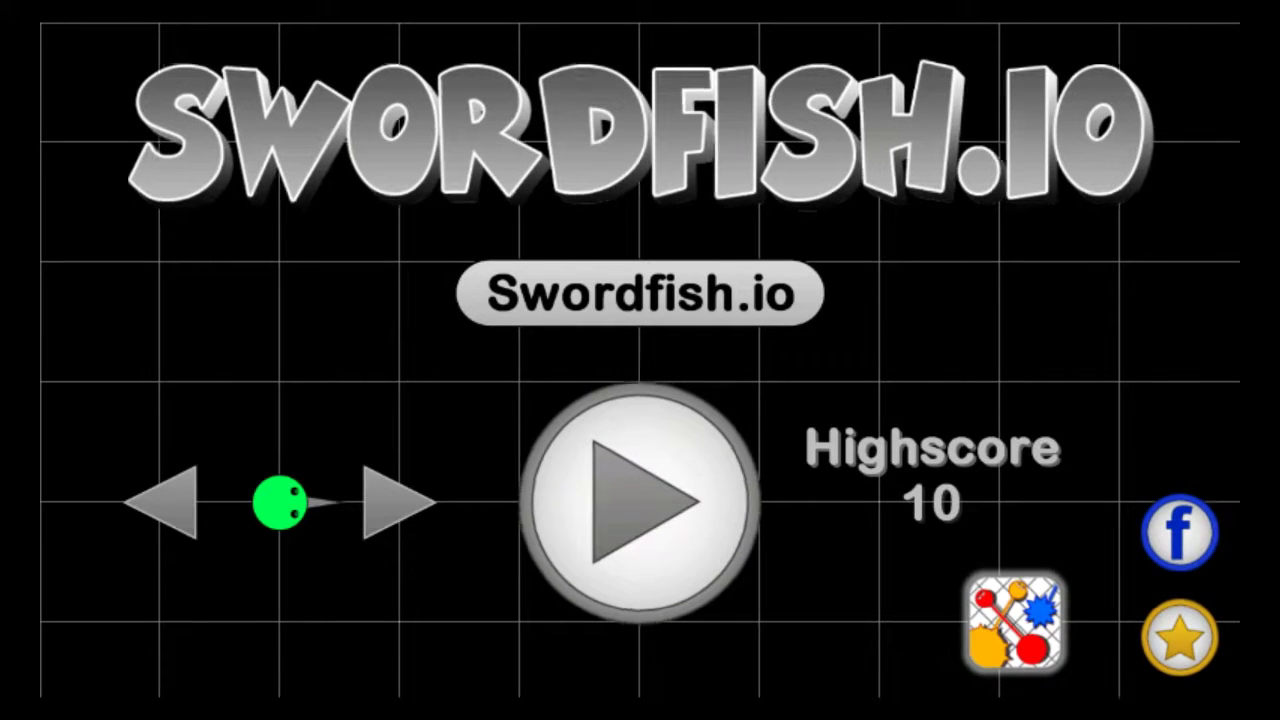
# Start a new game, choosing Wait on the 'isn't responding' alert, until the Name dialog appears.
pyautogui.click(640, 500)
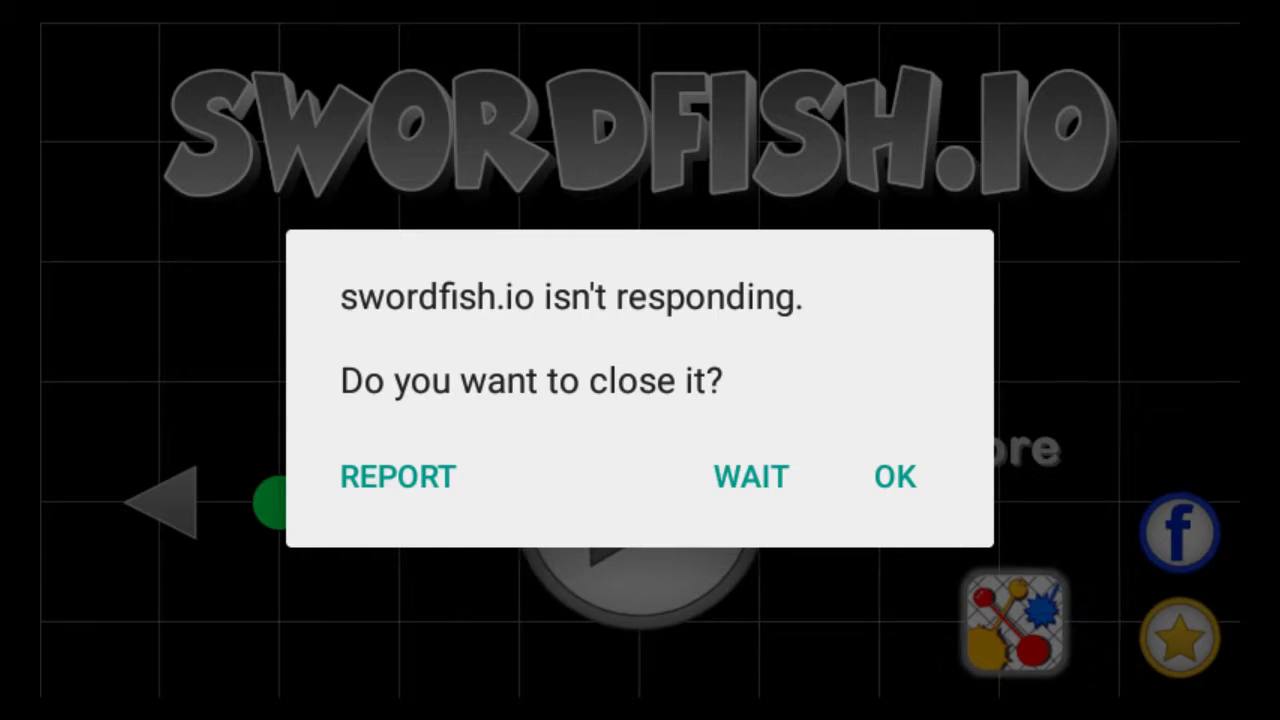
pyautogui.click(751, 476)
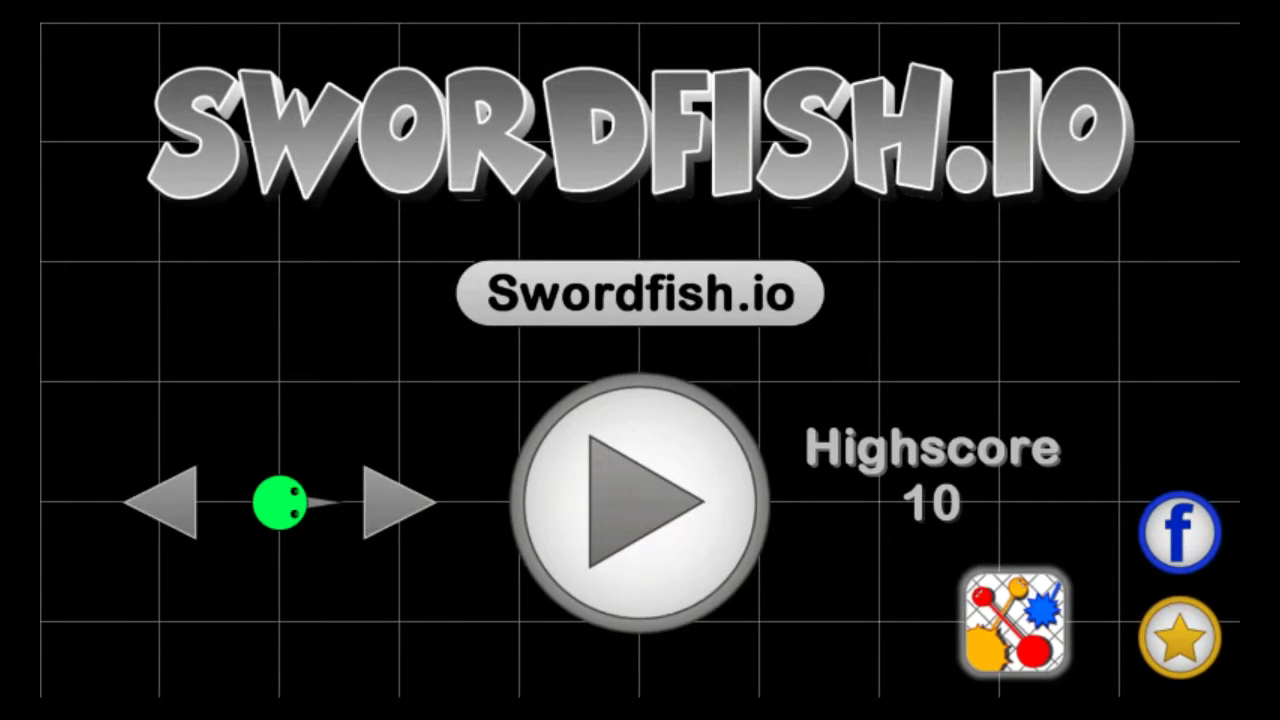
pyautogui.click(640, 500)
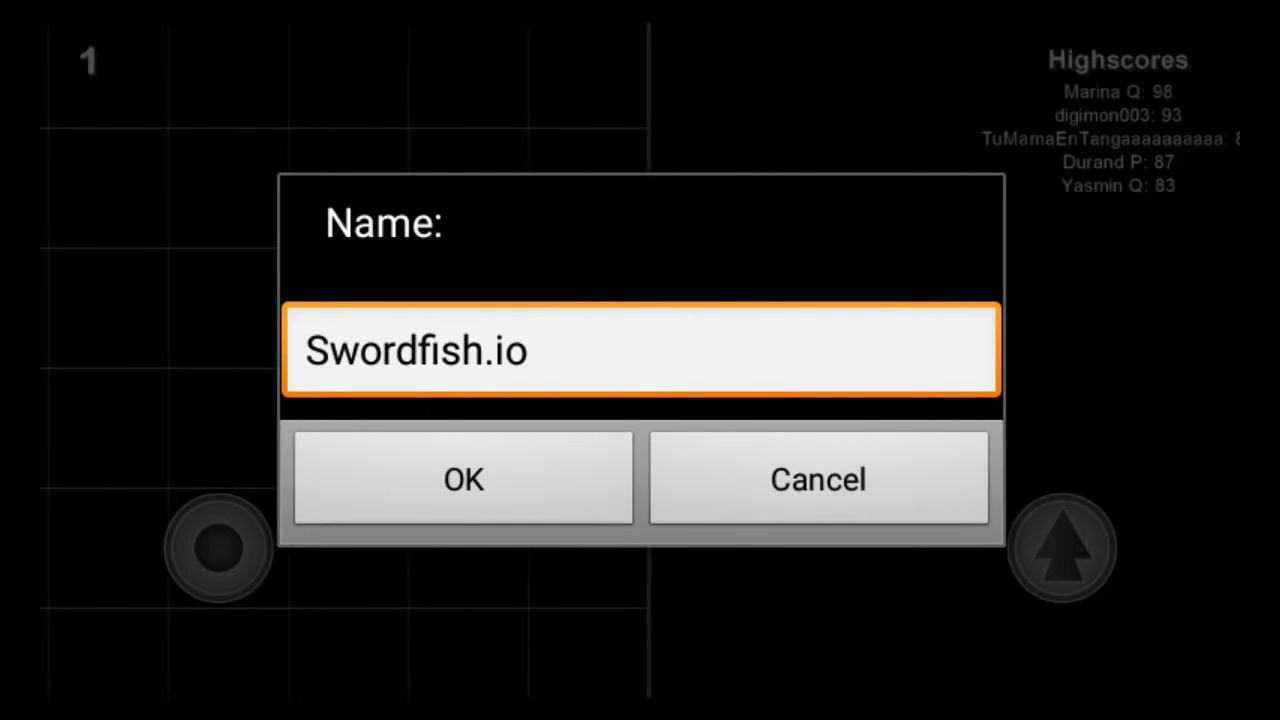
# Confirm the name Swordfish.io and steer with the joystick until the round ends at 15.
pyautogui.press('Return')
pyautogui.moveTo(218, 547); pyautogui.dragTo(198, 525)
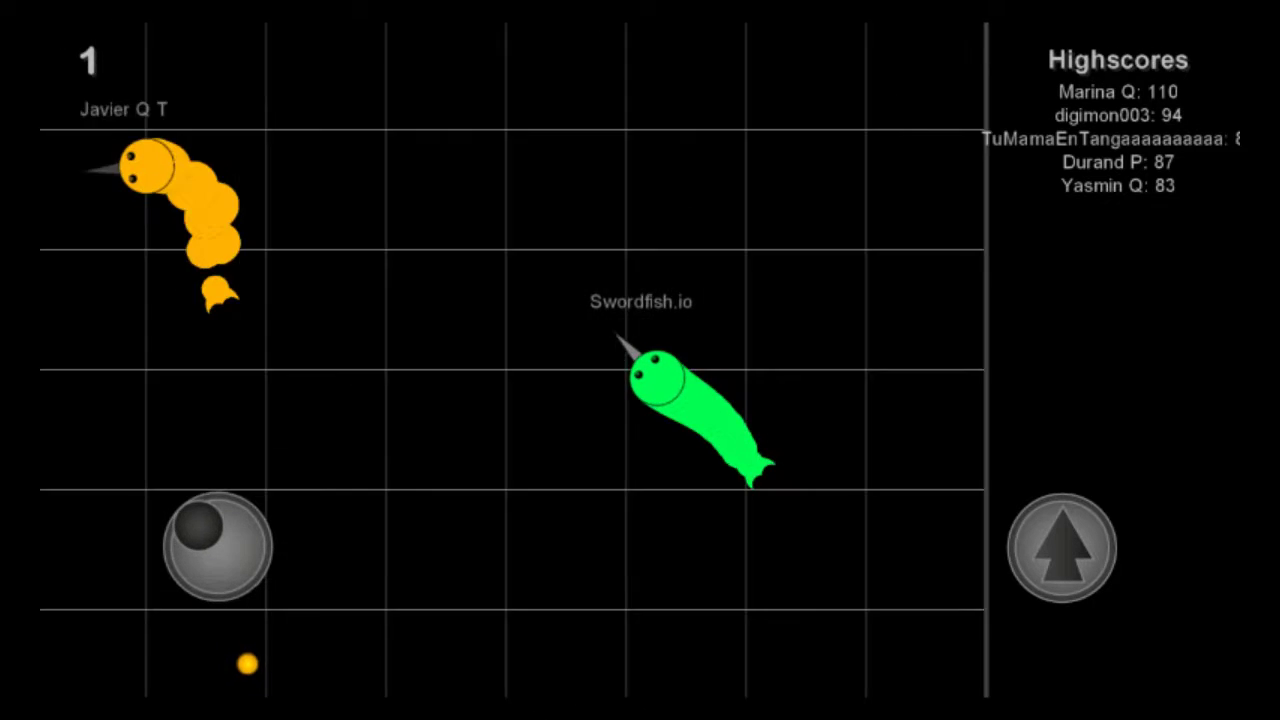
pyautogui.moveTo(197, 527)
pyautogui.mouseDown()
pyautogui.moveTo(189, 540)
pyautogui.moveTo(238, 566)
pyautogui.moveTo(205, 571)
pyautogui.moveTo(222, 575)
pyautogui.moveTo(243, 534)
pyautogui.moveTo(202, 522)
pyautogui.mouseUp()
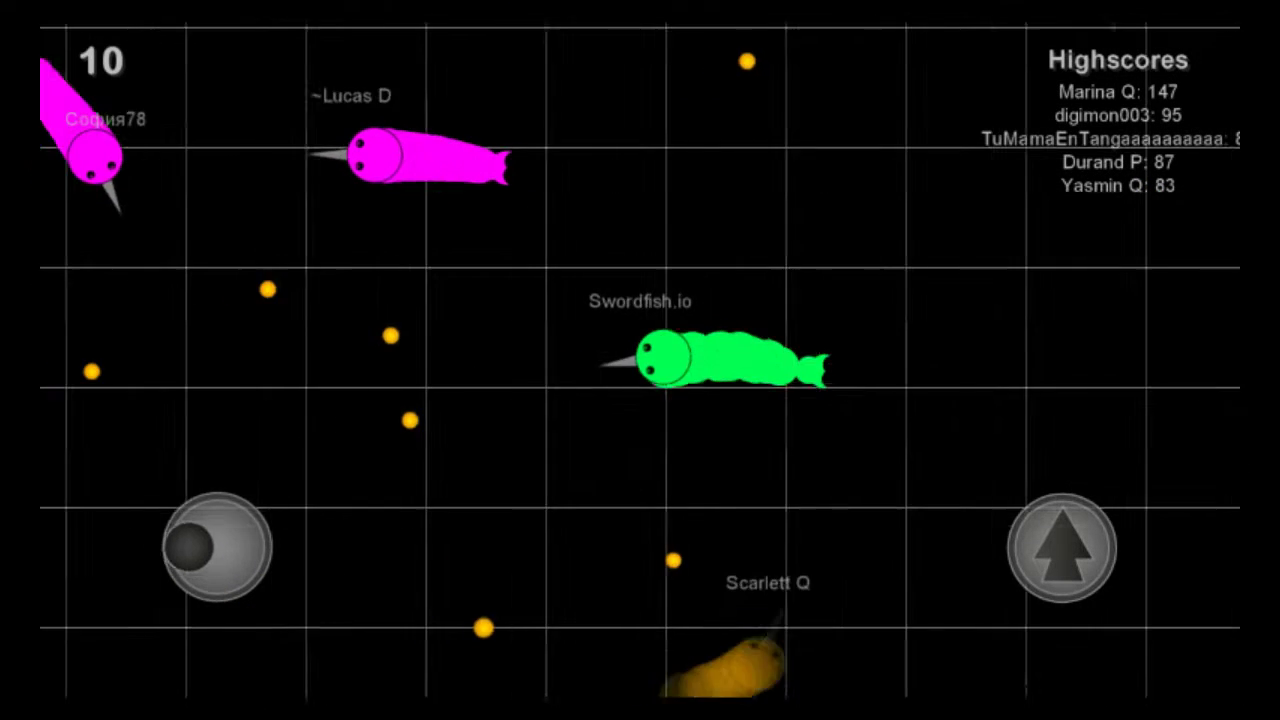
pyautogui.moveTo(190, 541)
pyautogui.mouseDown()
pyautogui.moveTo(194, 526)
pyautogui.moveTo(191, 560)
pyautogui.moveTo(190, 540)
pyautogui.moveTo(220, 574)
pyautogui.moveTo(206, 571)
pyautogui.moveTo(197, 566)
pyautogui.moveTo(237, 567)
pyautogui.mouseUp()
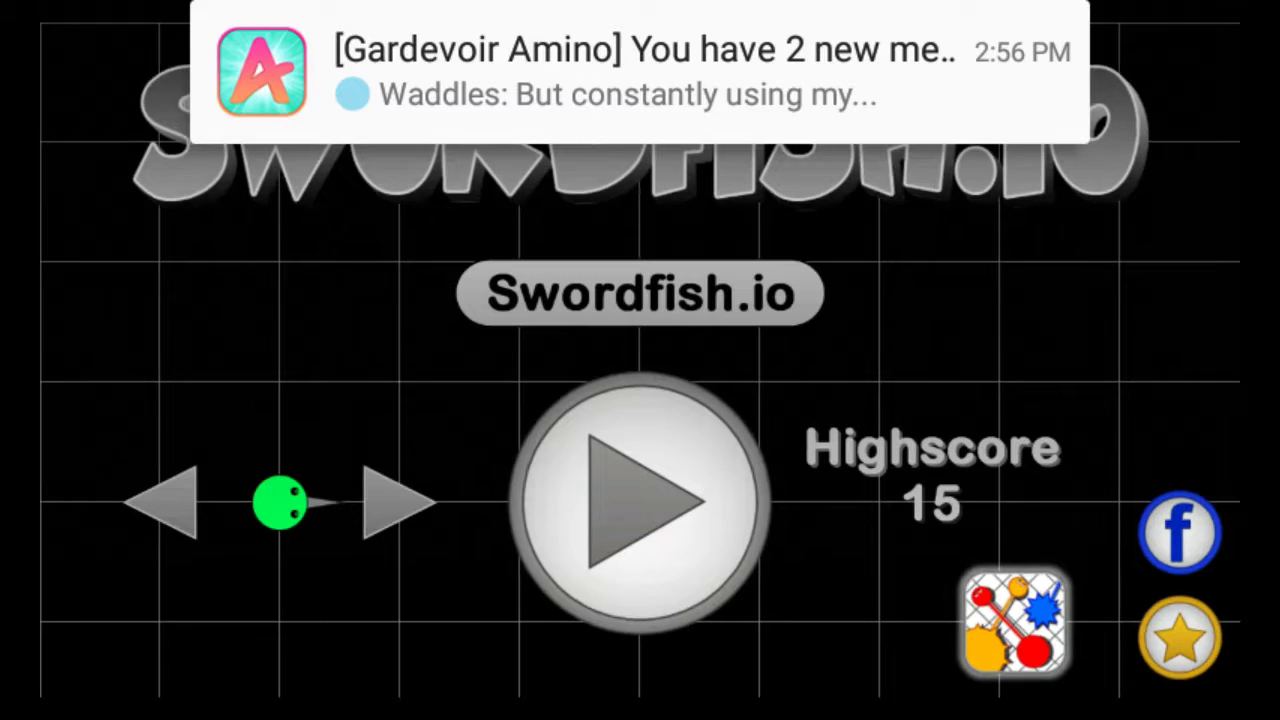
# Replace 'Swordfish.io' in the name field with the Gumzilla suggestion and confirm with OK.
pyautogui.click(640, 293)
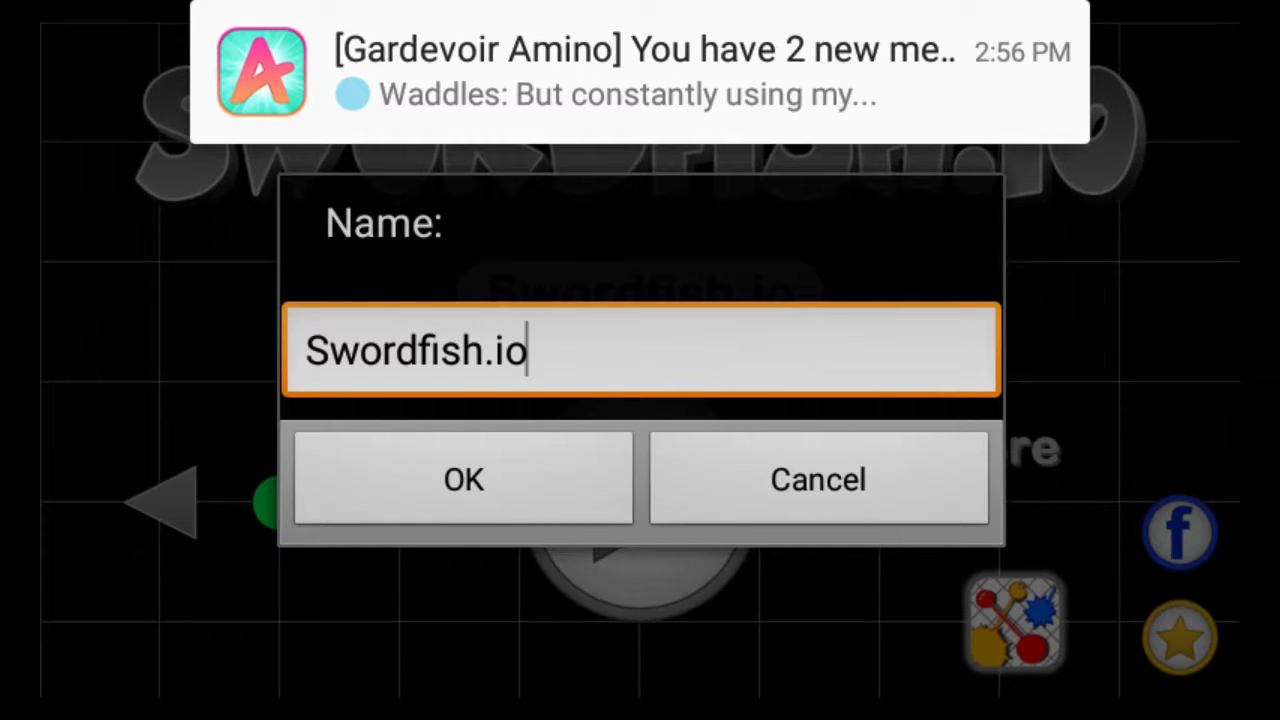
pyautogui.click(640, 350)
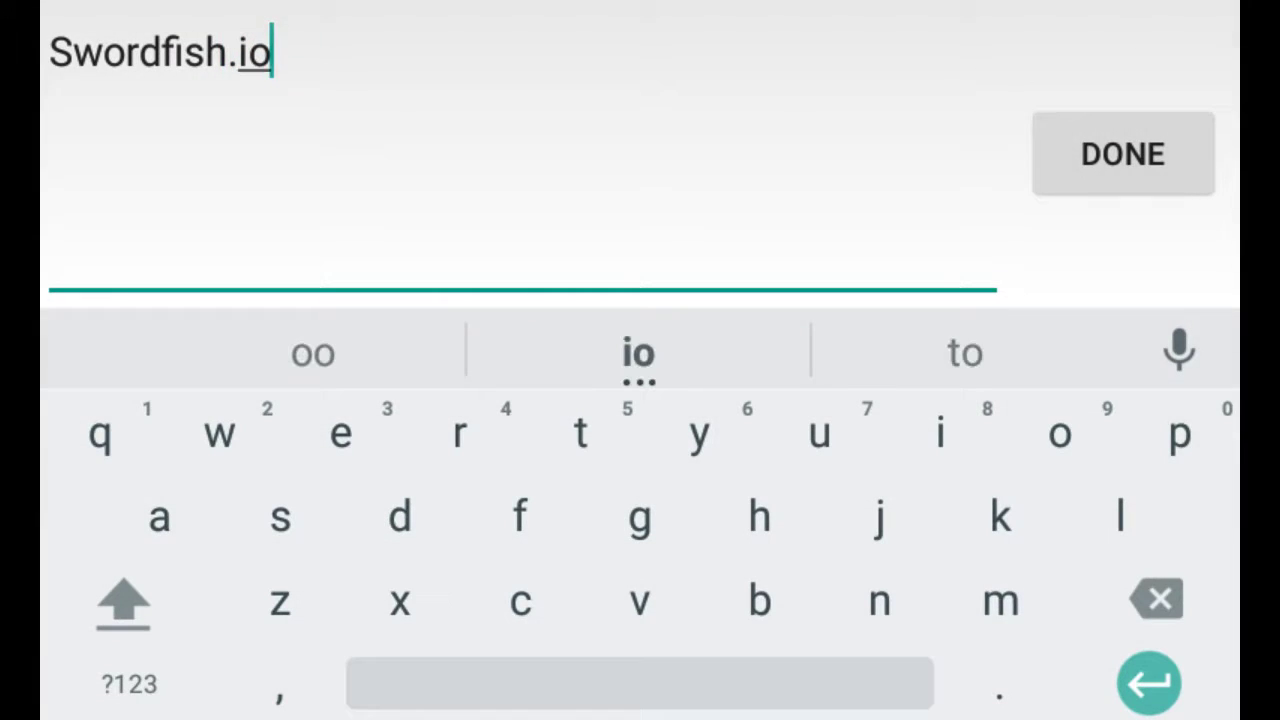
pyautogui.click(1157, 599)
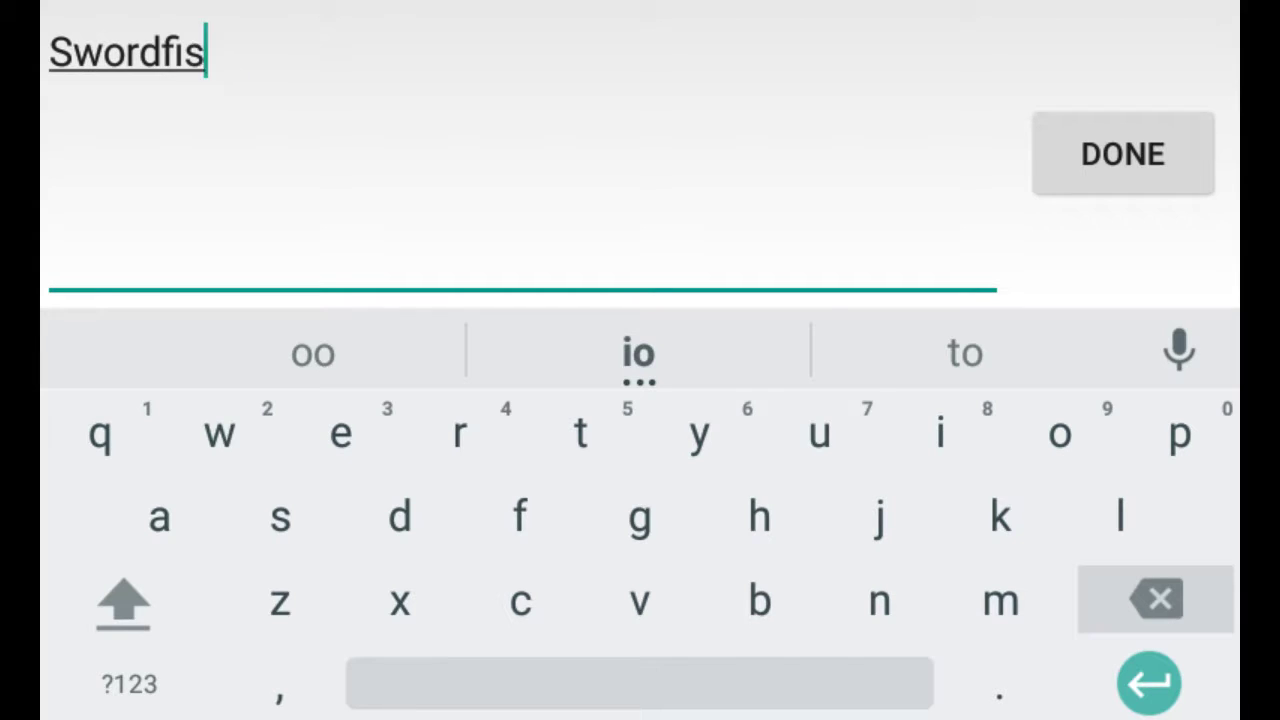
pyautogui.press('BackSpace')
pyautogui.press('BackSpace')
pyautogui.press('BackSpace')
pyautogui.press('BackSpace')
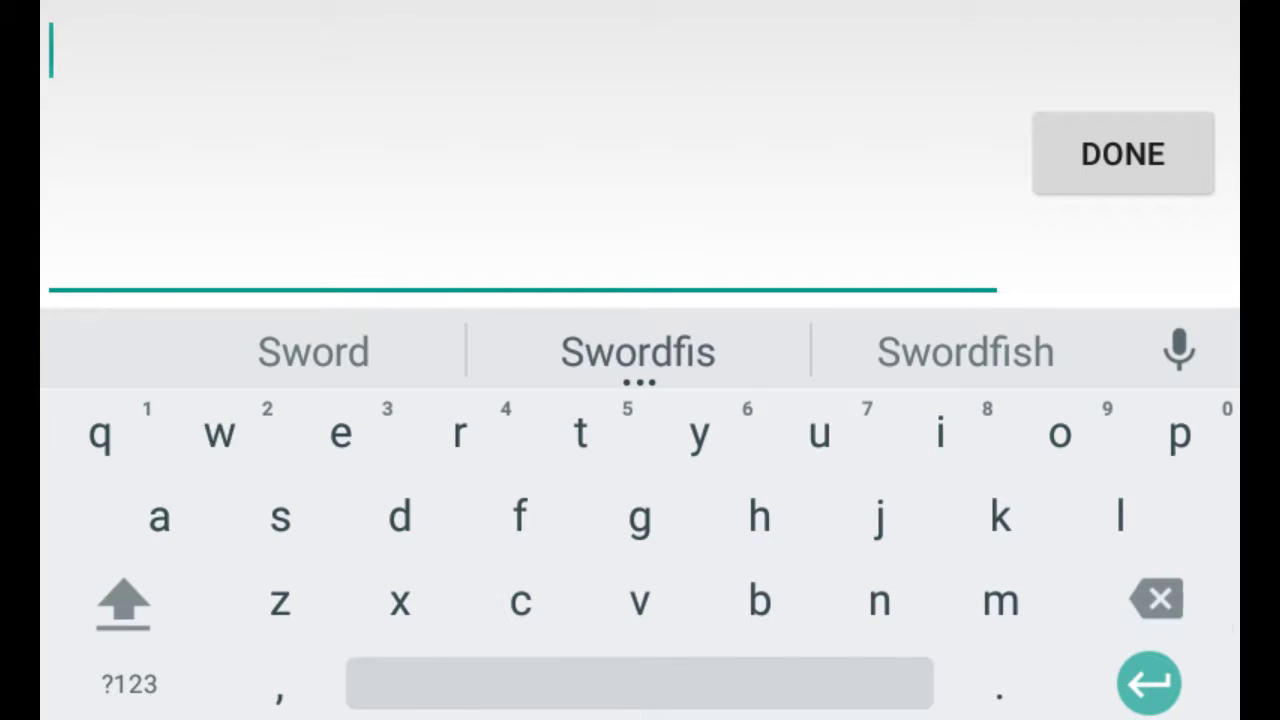
pyautogui.write('G')
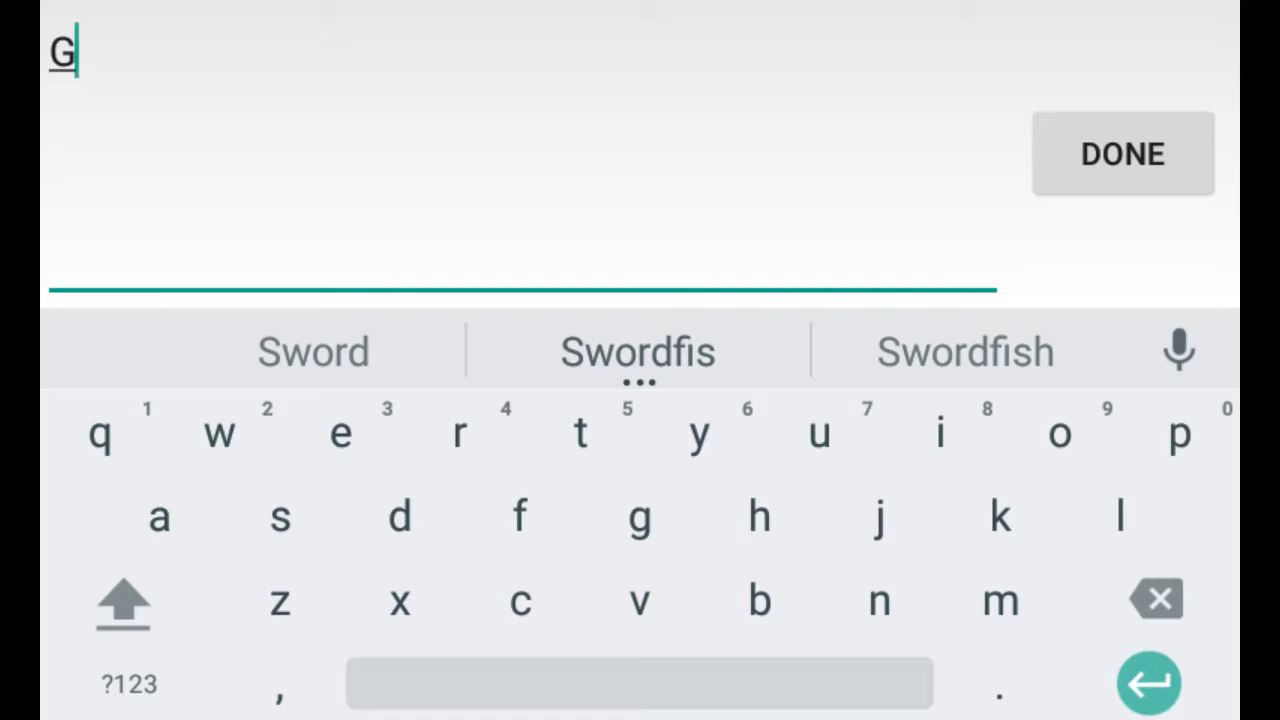
pyautogui.write('u')
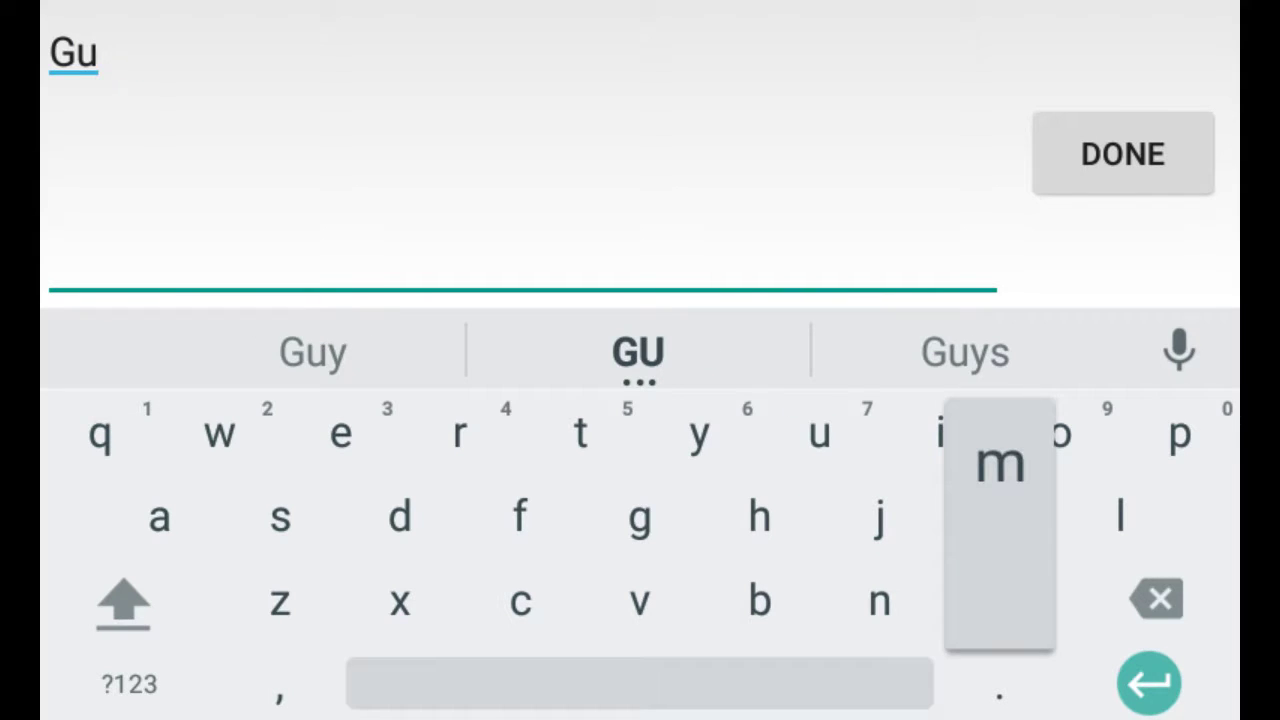
pyautogui.write('m')
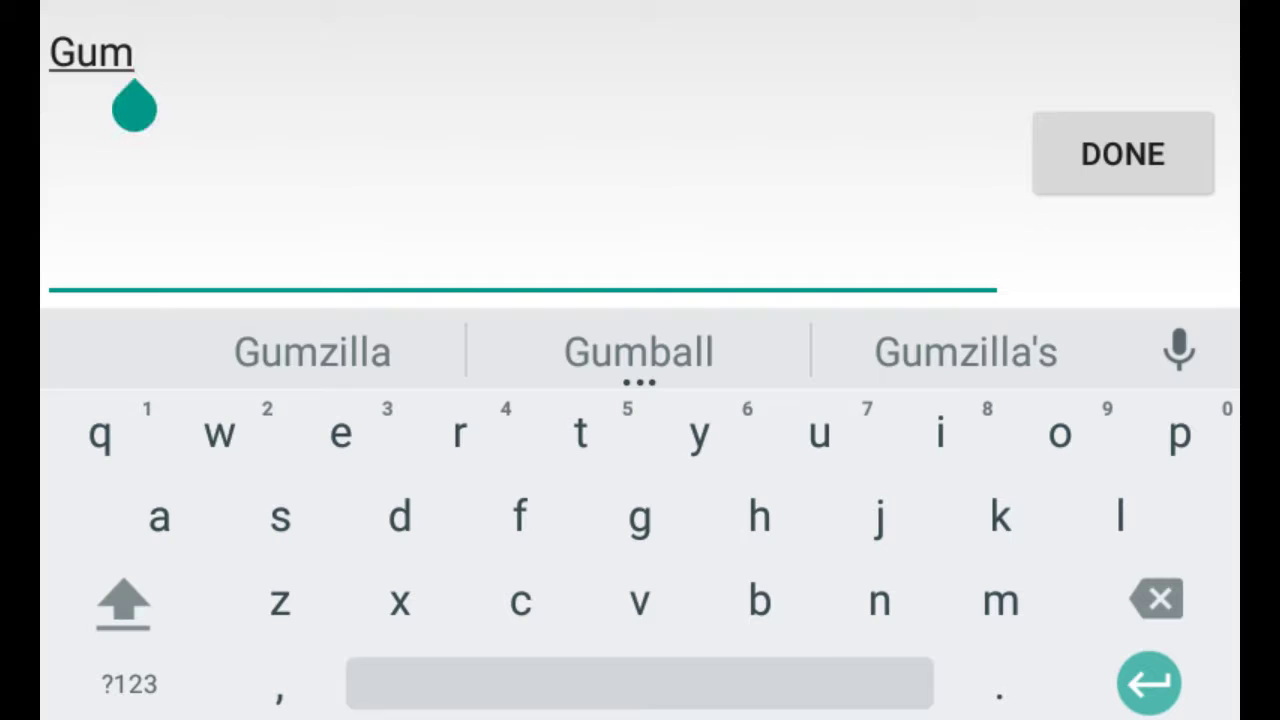
pyautogui.click(312, 352)
pyautogui.click(1123, 153)
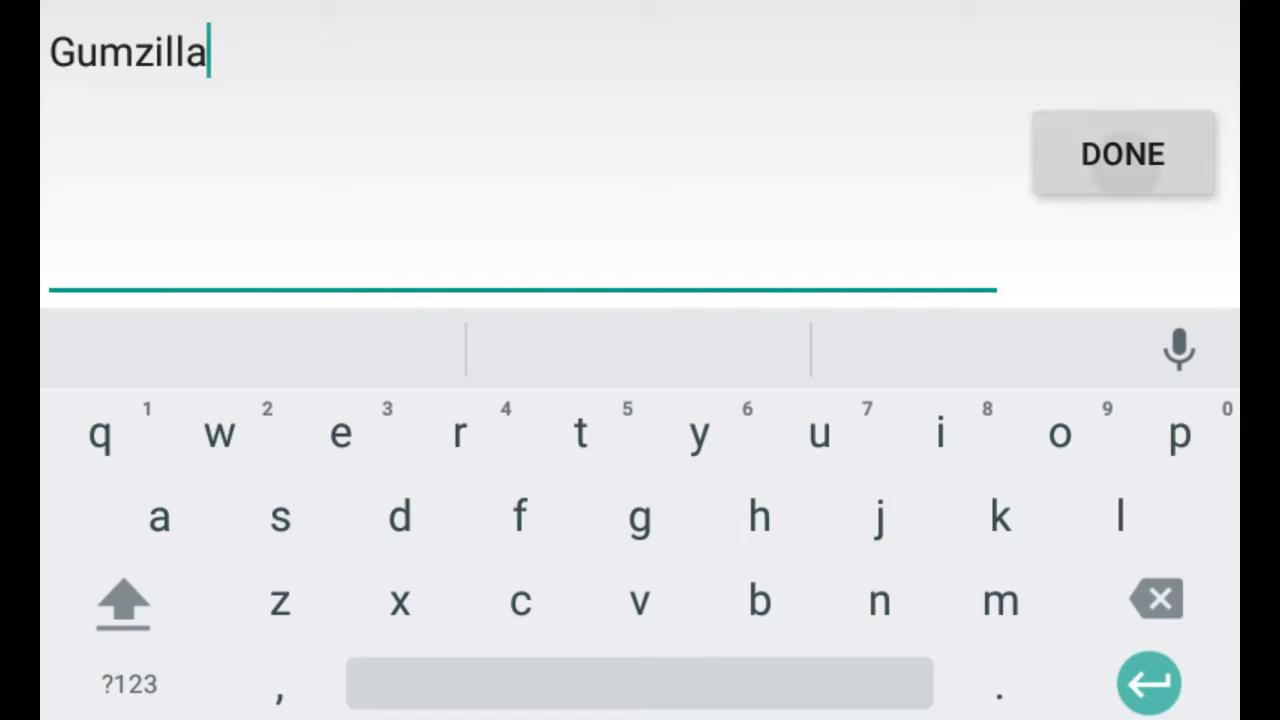
pyautogui.click(463, 479)
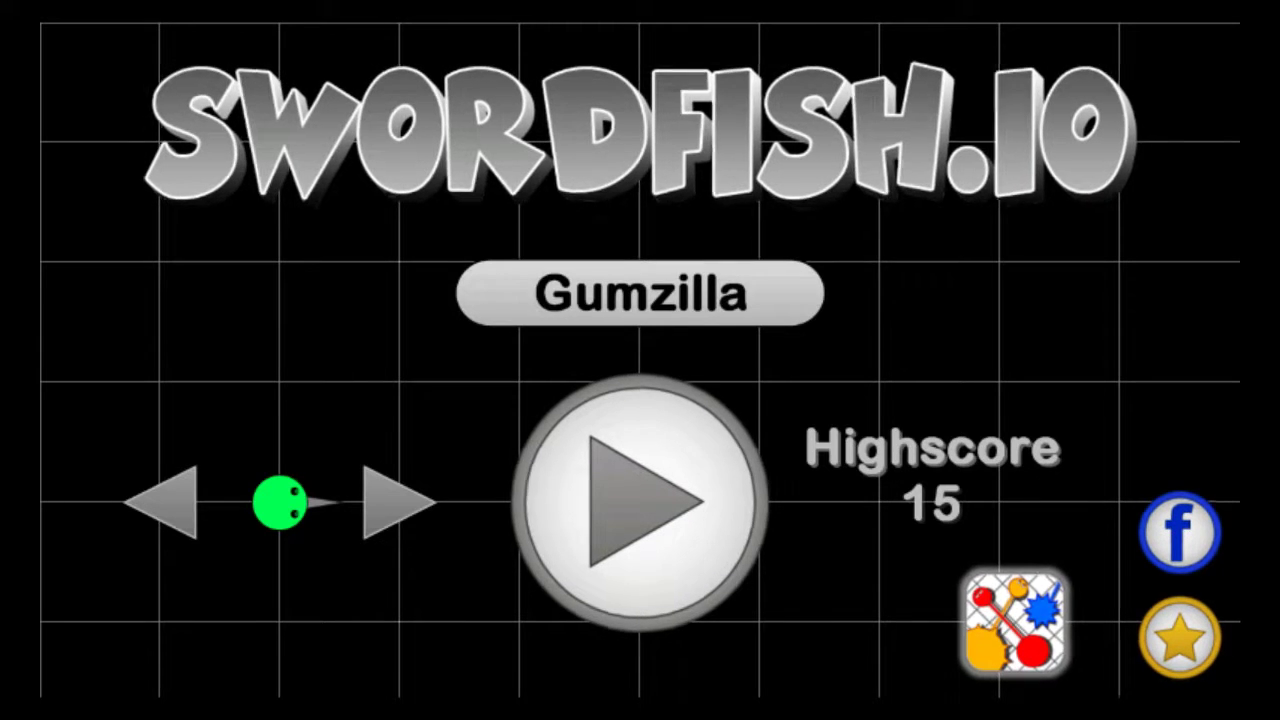
# Switch the fish skin to blue and start a new game.
pyautogui.click(400, 502)
pyautogui.click(400, 502)
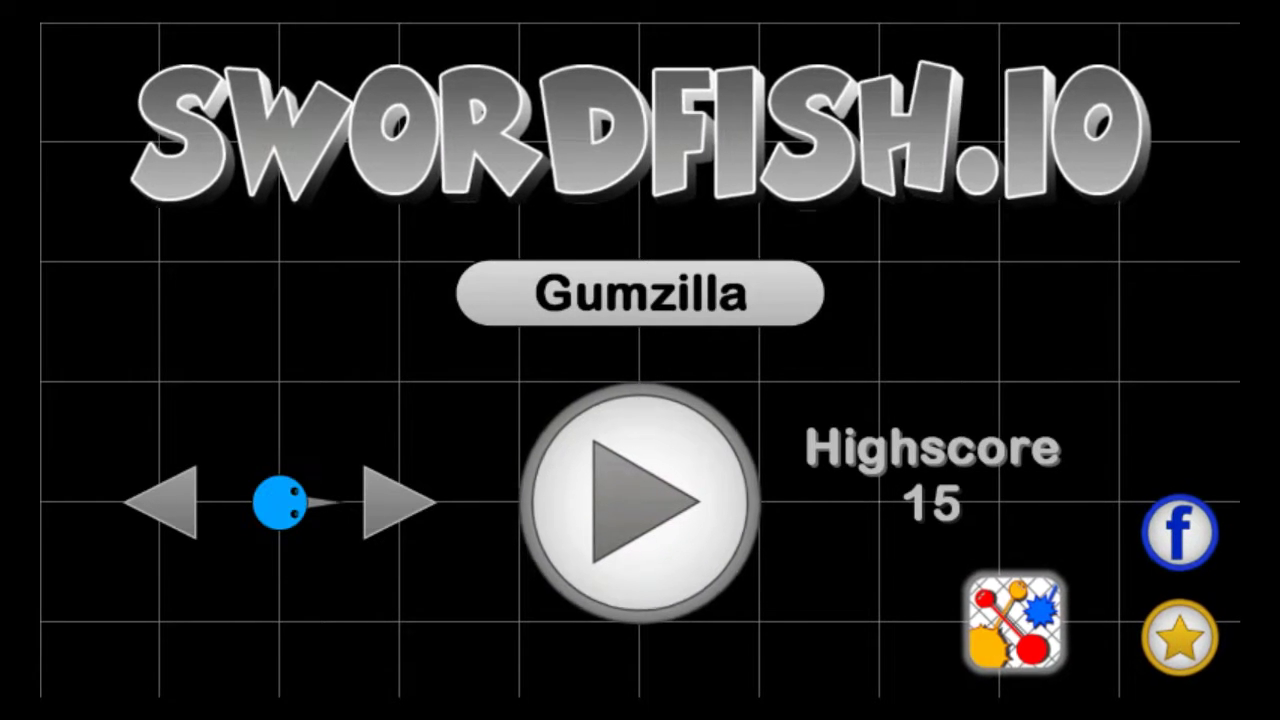
pyautogui.click(640, 502)
# Steer Gumzilla with the joystick until the round ends at a score of 43.
pyautogui.moveTo(218, 547)
pyautogui.mouseDown()
pyautogui.moveTo(197, 563)
pyautogui.moveTo(234, 523)
pyautogui.moveTo(246, 549)
pyautogui.moveTo(219, 575)
pyautogui.moveTo(234, 566)
pyautogui.moveTo(246, 551)
pyautogui.moveTo(195, 565)
pyautogui.moveTo(214, 543)
pyautogui.moveTo(209, 517)
pyautogui.moveTo(247, 545)
pyautogui.mouseUp()
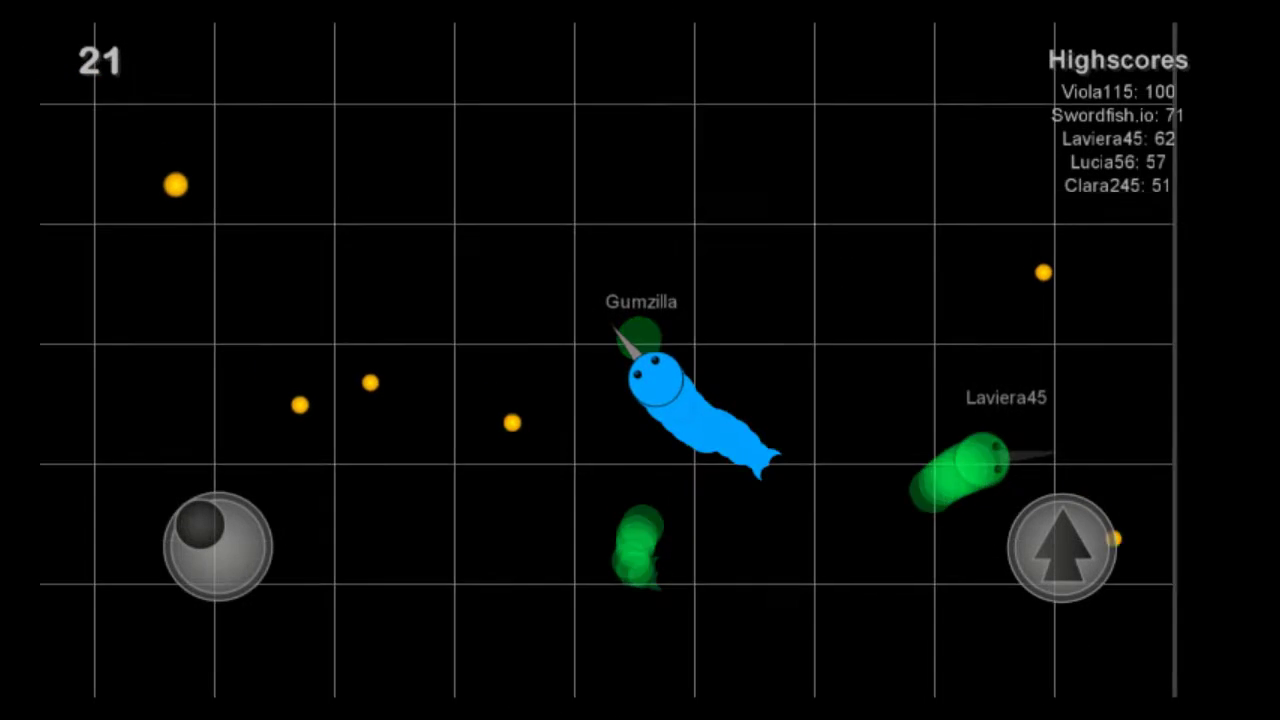
pyautogui.moveTo(199, 523); pyautogui.dragTo(199, 524)
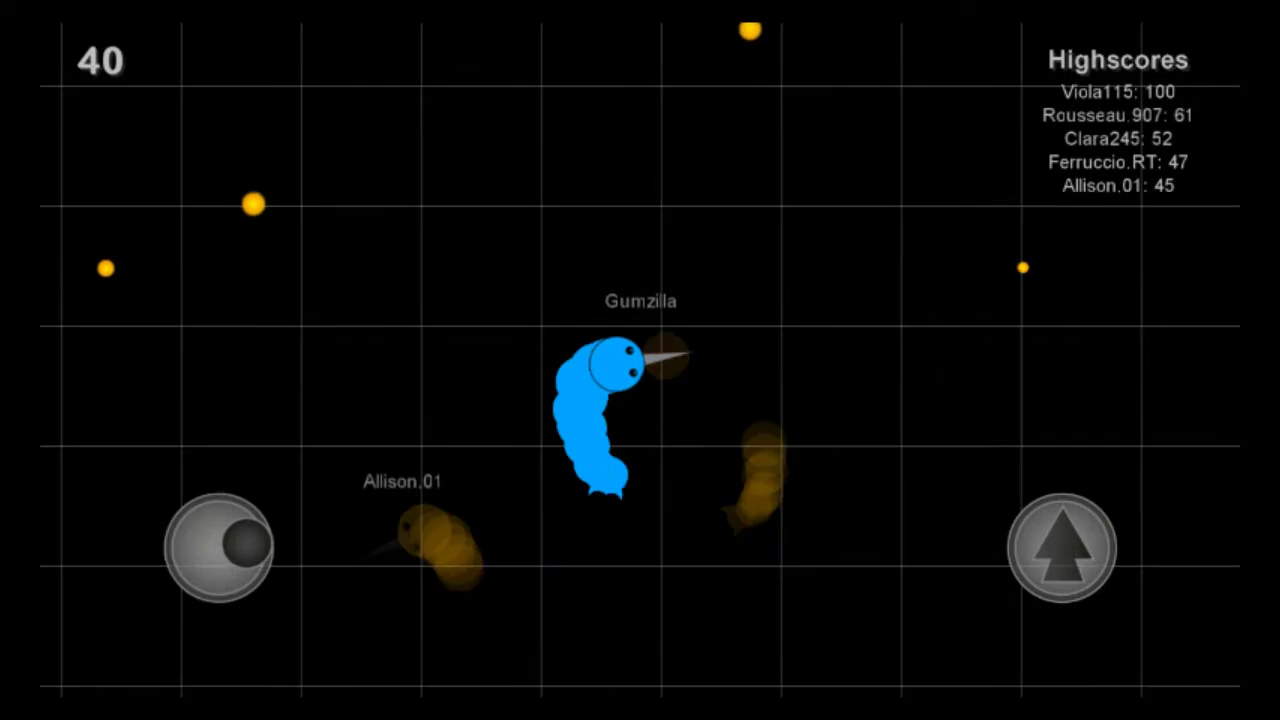
pyautogui.moveTo(216, 517); pyautogui.dragTo(195, 528)
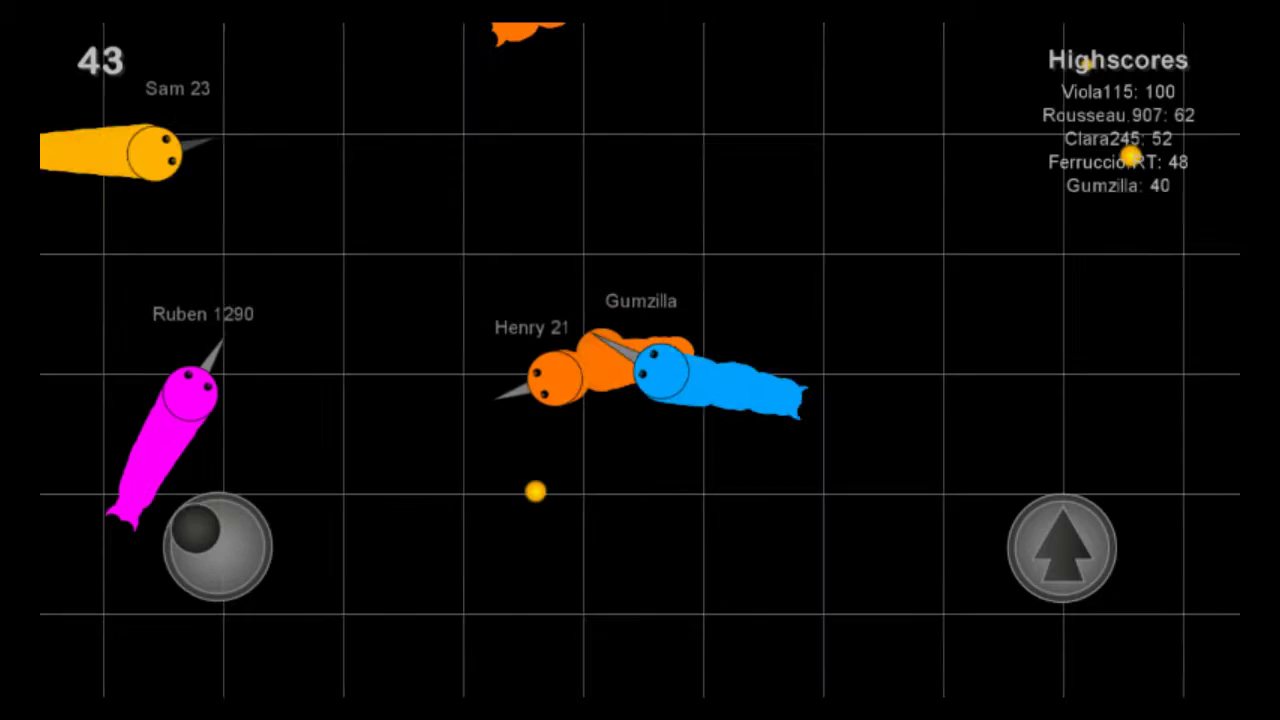
pyautogui.moveTo(203, 523)
pyautogui.mouseDown()
pyautogui.moveTo(243, 533)
pyautogui.moveTo(220, 517)
pyautogui.moveTo(194, 529)
pyautogui.moveTo(194, 557)
pyautogui.moveTo(242, 563)
pyautogui.moveTo(189, 551)
pyautogui.moveTo(246, 549)
pyautogui.moveTo(198, 525)
pyautogui.mouseUp()
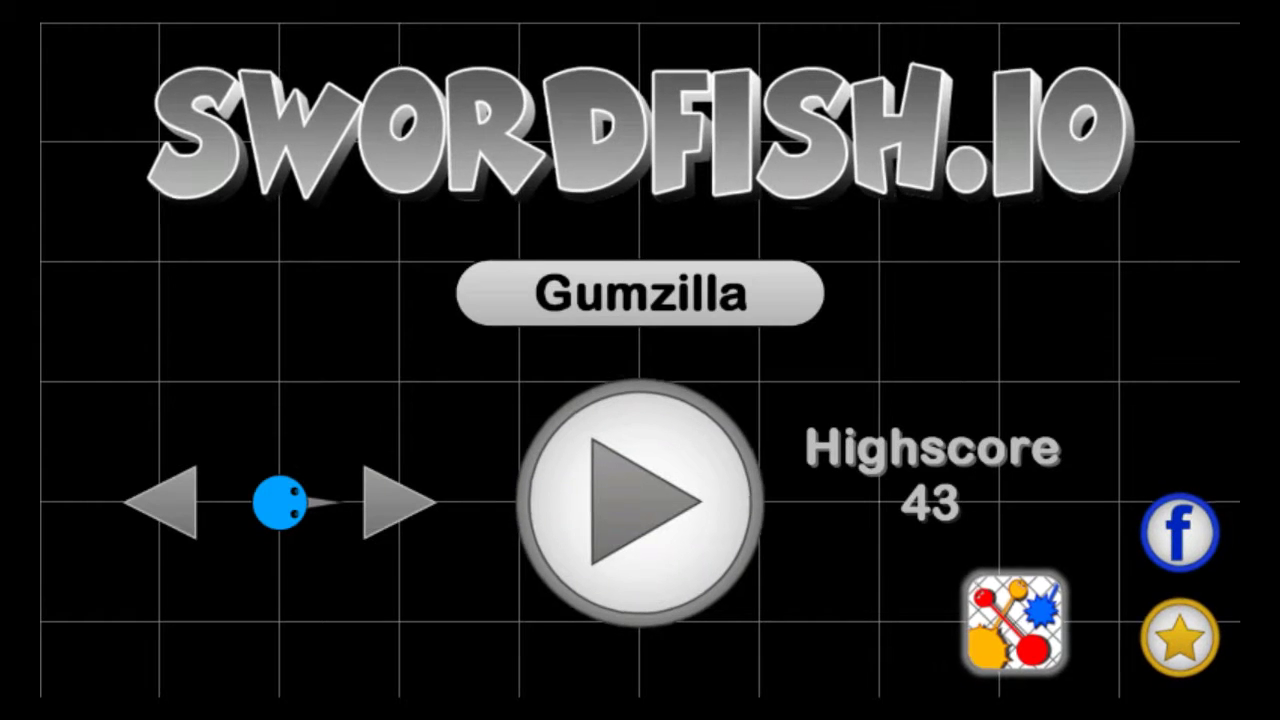
# Play another round as Gumzilla, ending at 23 with the highscore staying 43.
pyautogui.click(640, 500)
pyautogui.moveTo(218, 547)
pyautogui.mouseDown()
pyautogui.moveTo(214, 517)
pyautogui.moveTo(232, 522)
pyautogui.moveTo(240, 563)
pyautogui.moveTo(194, 526)
pyautogui.moveTo(191, 536)
pyautogui.mouseUp()
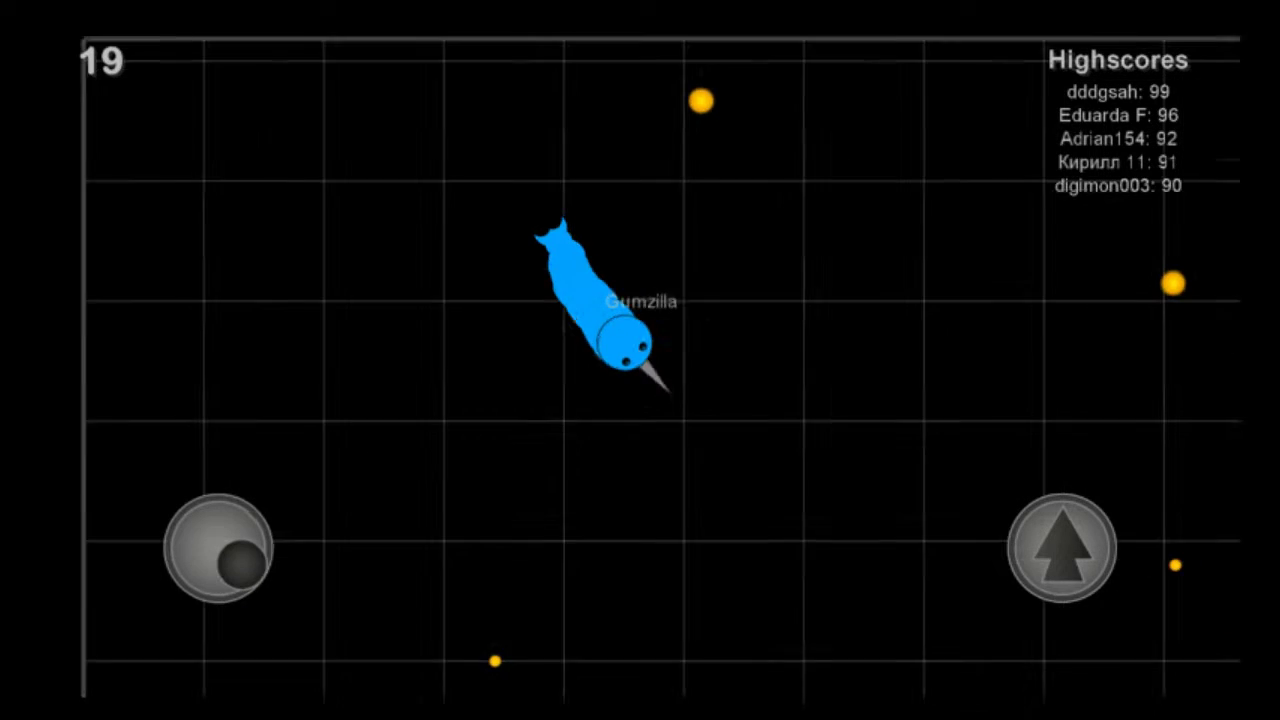
pyautogui.moveTo(233, 571)
pyautogui.mouseDown()
pyautogui.moveTo(190, 556)
pyautogui.moveTo(198, 568)
pyautogui.mouseUp()
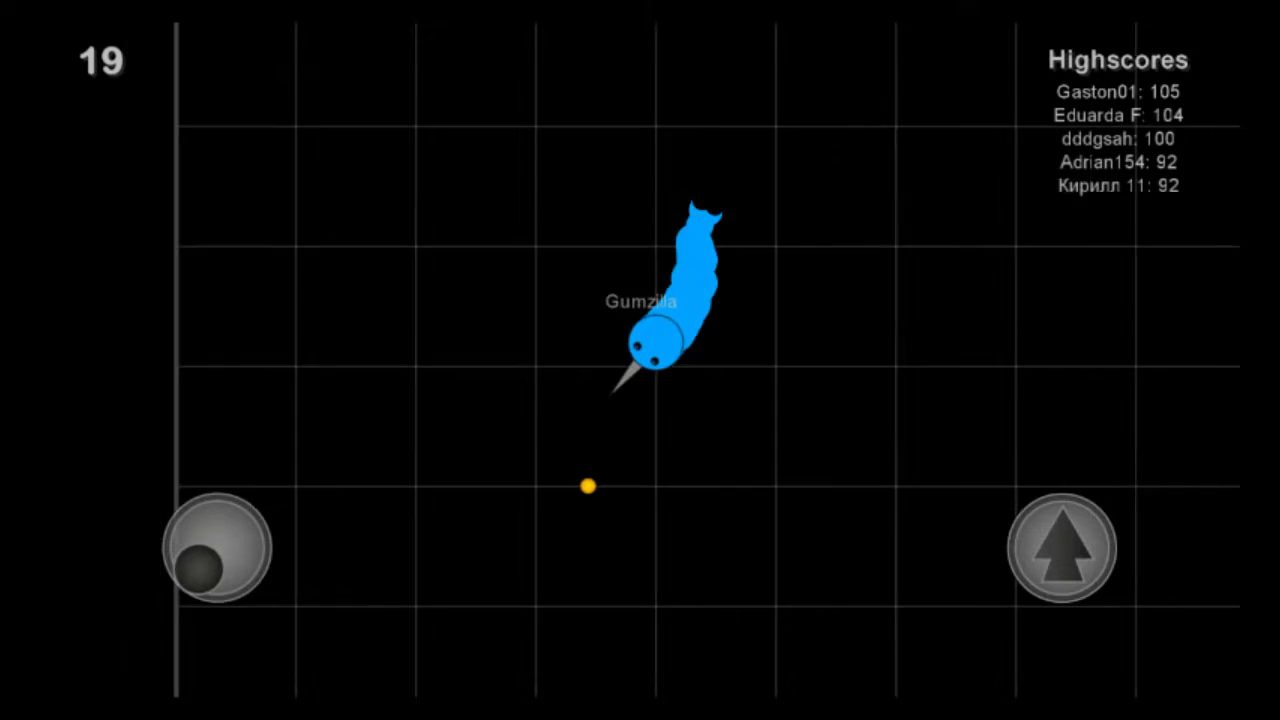
pyautogui.moveTo(236, 570); pyautogui.dragTo(246, 541)
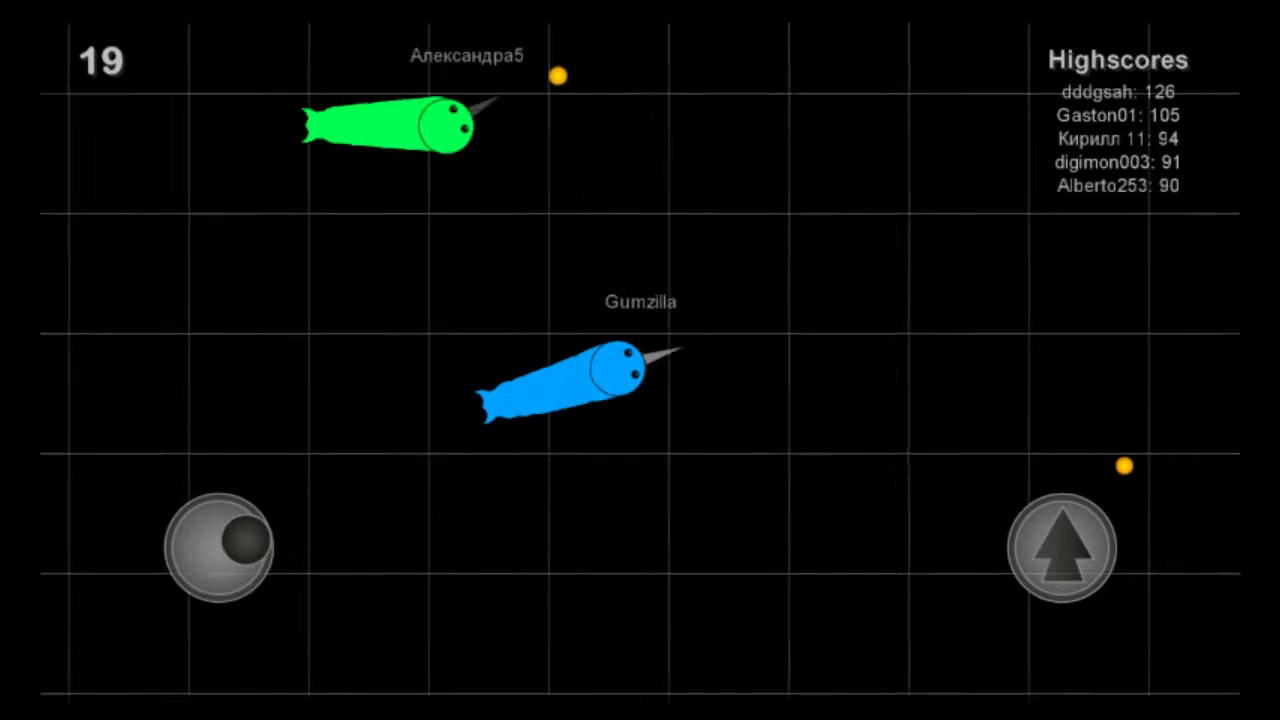
pyautogui.moveTo(246, 541)
pyautogui.mouseDown()
pyautogui.moveTo(229, 514)
pyautogui.moveTo(189, 554)
pyautogui.moveTo(208, 573)
pyautogui.moveTo(234, 571)
pyautogui.moveTo(189, 549)
pyautogui.mouseUp()
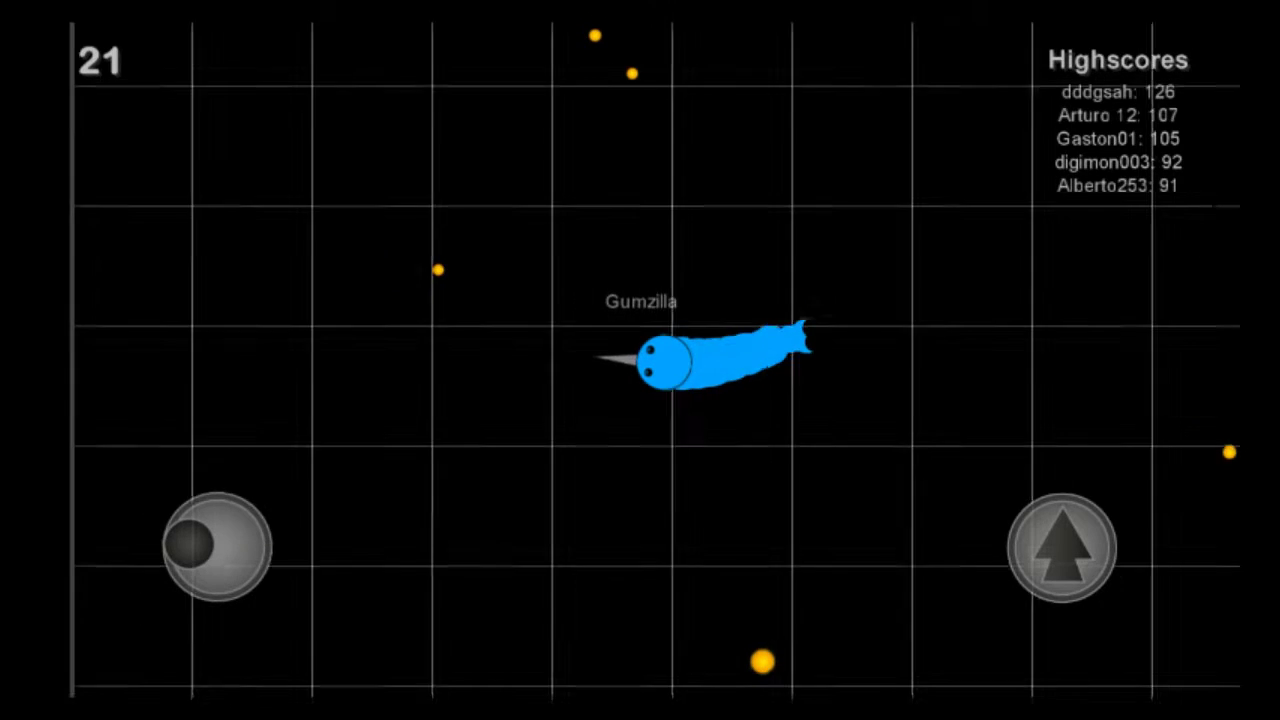
pyautogui.moveTo(189, 549)
pyautogui.mouseDown()
pyautogui.moveTo(206, 517)
pyautogui.moveTo(243, 529)
pyautogui.moveTo(206, 520)
pyautogui.moveTo(240, 529)
pyautogui.moveTo(232, 521)
pyautogui.moveTo(249, 543)
pyautogui.moveTo(237, 566)
pyautogui.moveTo(200, 566)
pyautogui.moveTo(243, 557)
pyautogui.moveTo(241, 530)
pyautogui.moveTo(217, 517)
pyautogui.mouseUp()
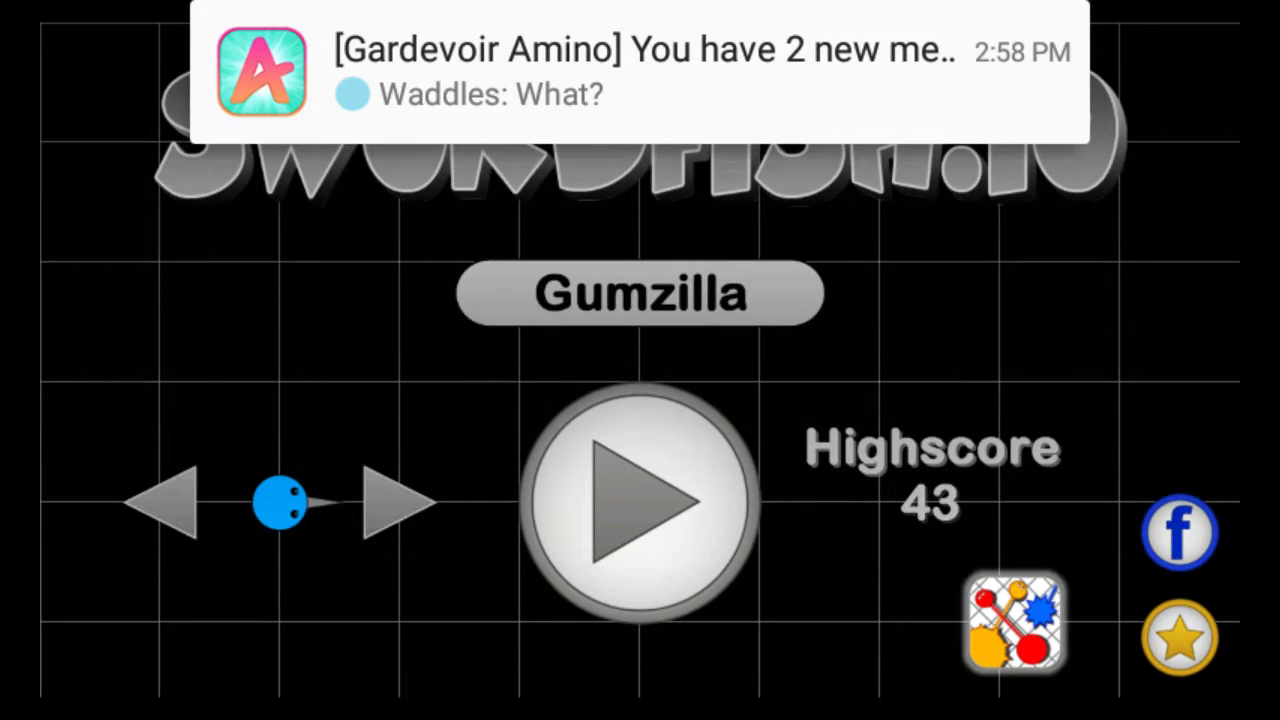
# Start a new round and return to the game from the recent-apps overview.
pyautogui.click(640, 500)
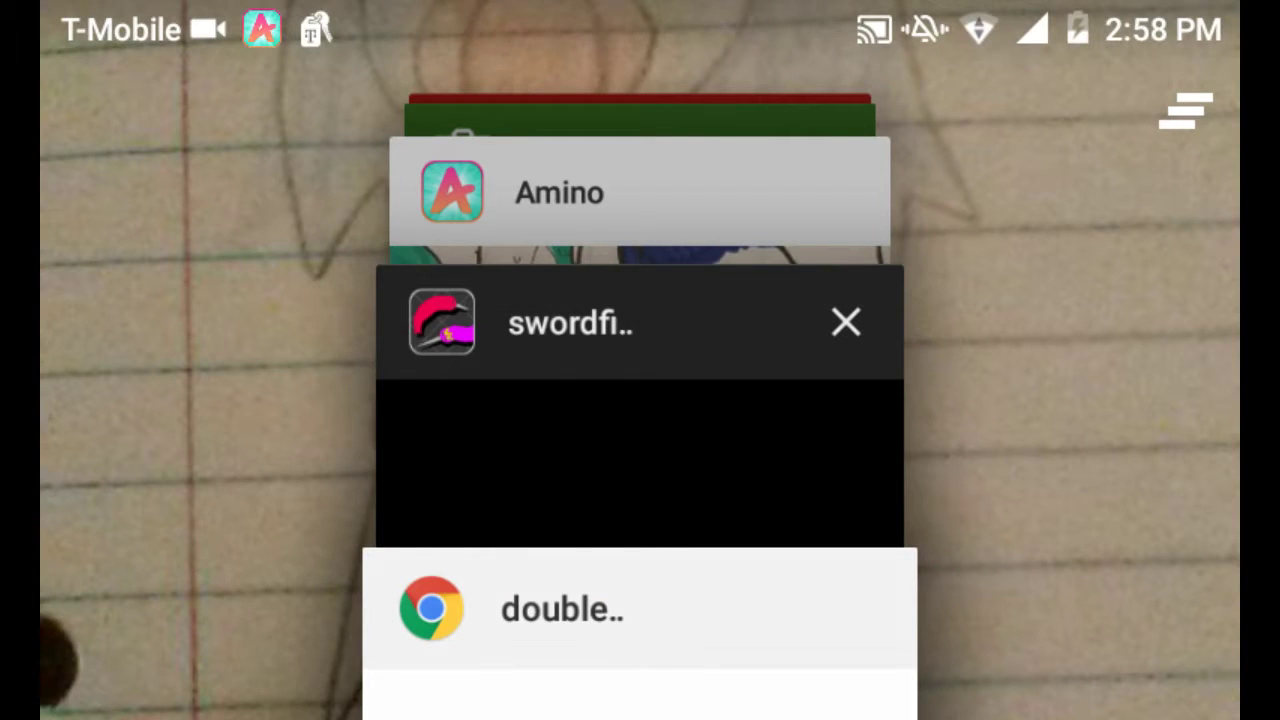
pyautogui.click(640, 450)
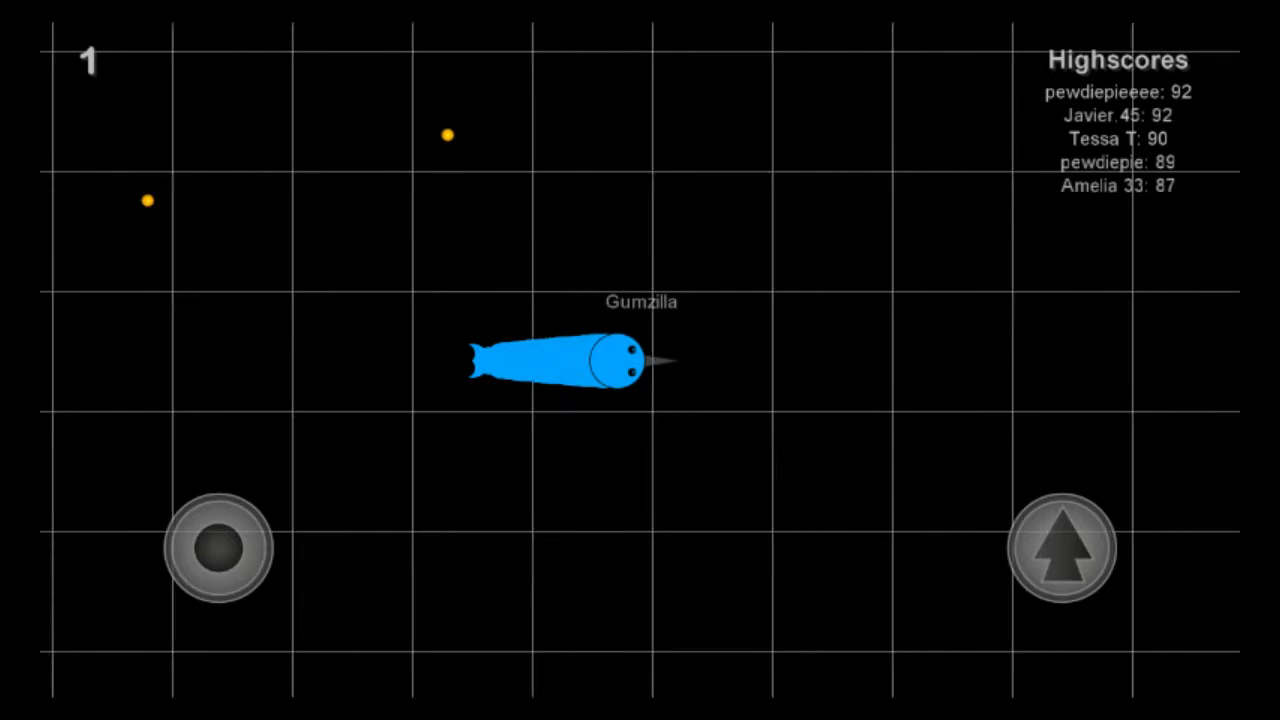
# Steer Gumzilla to eat orbs and rivals, growing to 106 and third place.
pyautogui.moveTo(238, 567); pyautogui.dragTo(193, 530)
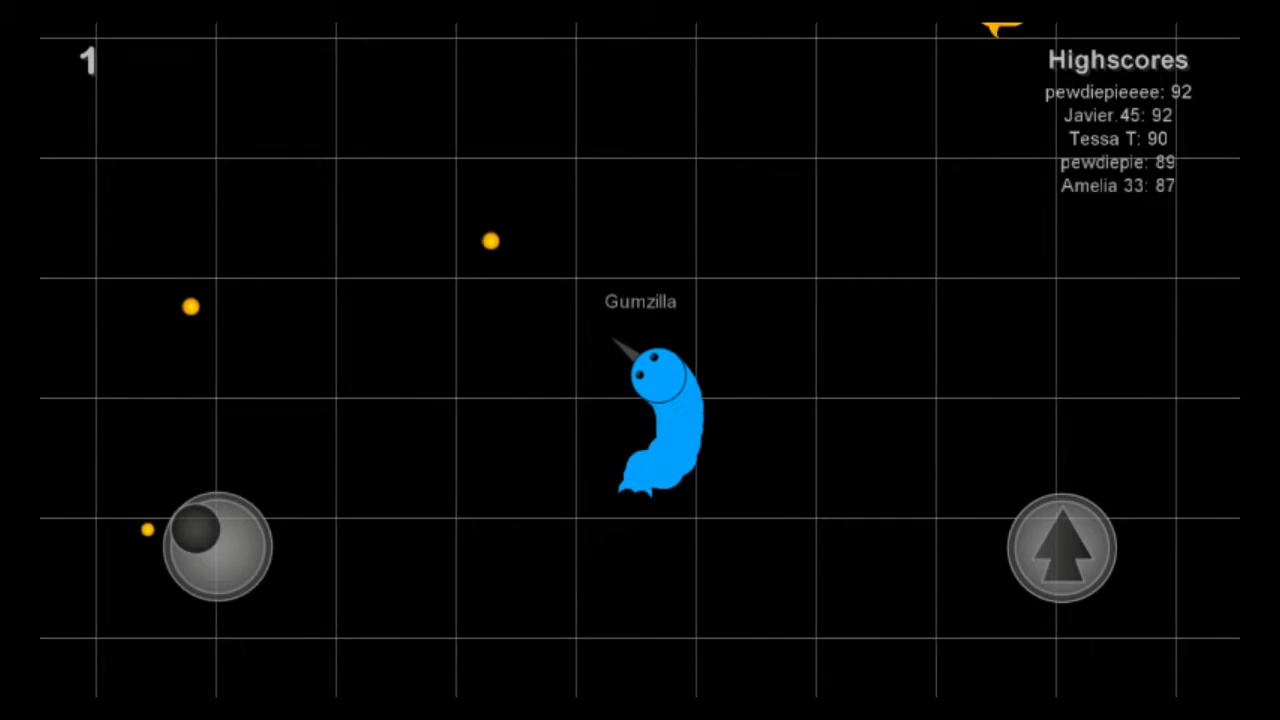
pyautogui.moveTo(200, 523)
pyautogui.mouseDown()
pyautogui.moveTo(247, 548)
pyautogui.moveTo(188, 549)
pyautogui.mouseUp()
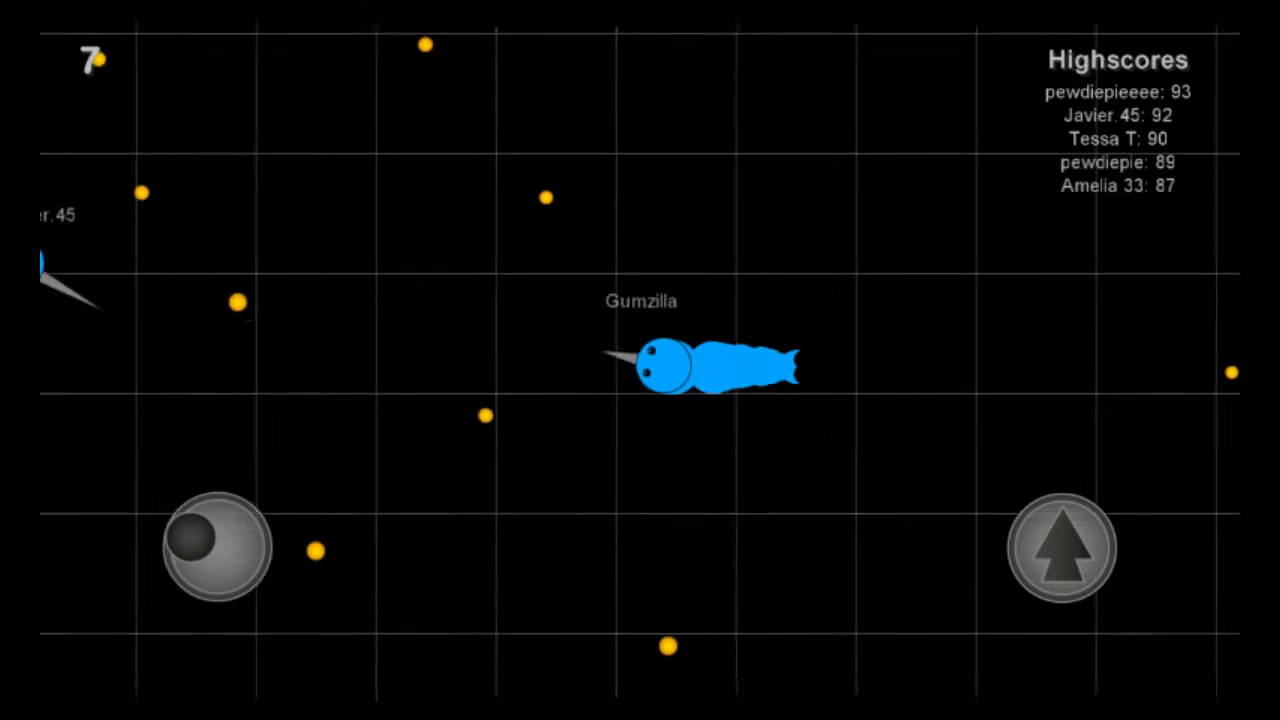
pyautogui.moveTo(188, 549)
pyautogui.mouseDown()
pyautogui.moveTo(193, 532)
pyautogui.moveTo(192, 560)
pyautogui.moveTo(237, 566)
pyautogui.moveTo(243, 534)
pyautogui.moveTo(200, 523)
pyautogui.moveTo(191, 554)
pyautogui.moveTo(193, 532)
pyautogui.mouseUp()
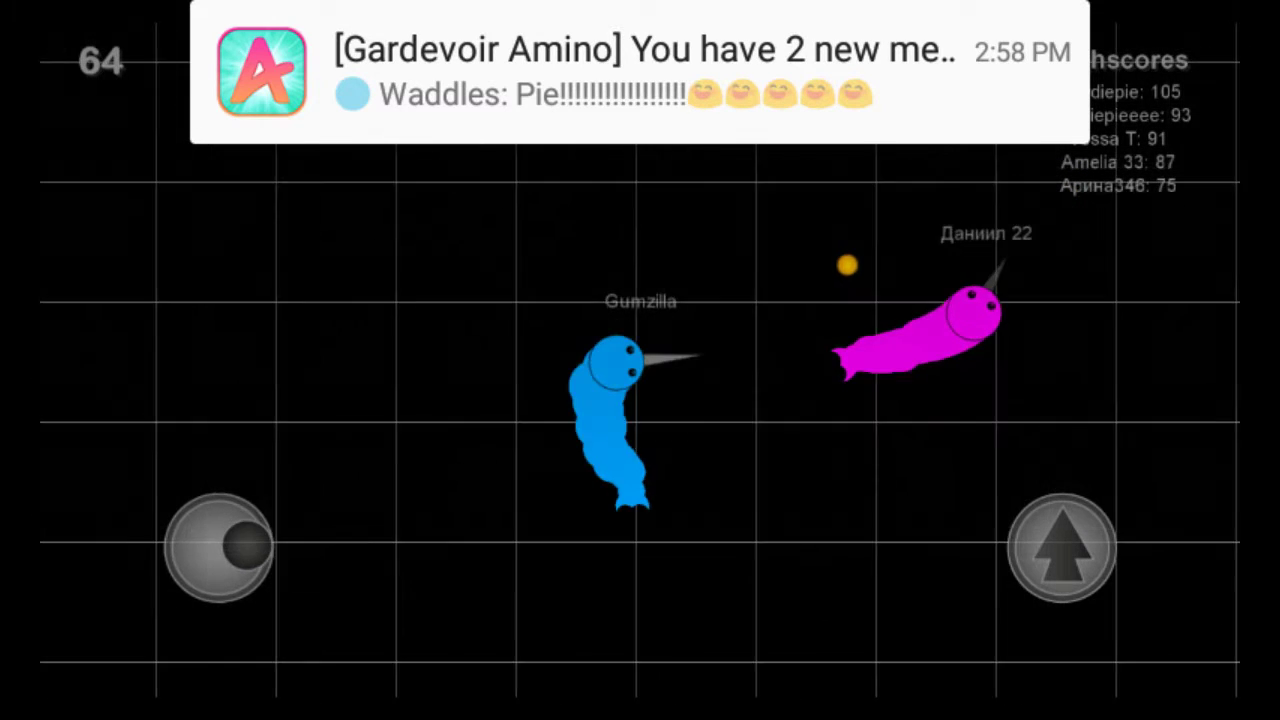
pyautogui.moveTo(244, 537); pyautogui.dragTo(238, 527)
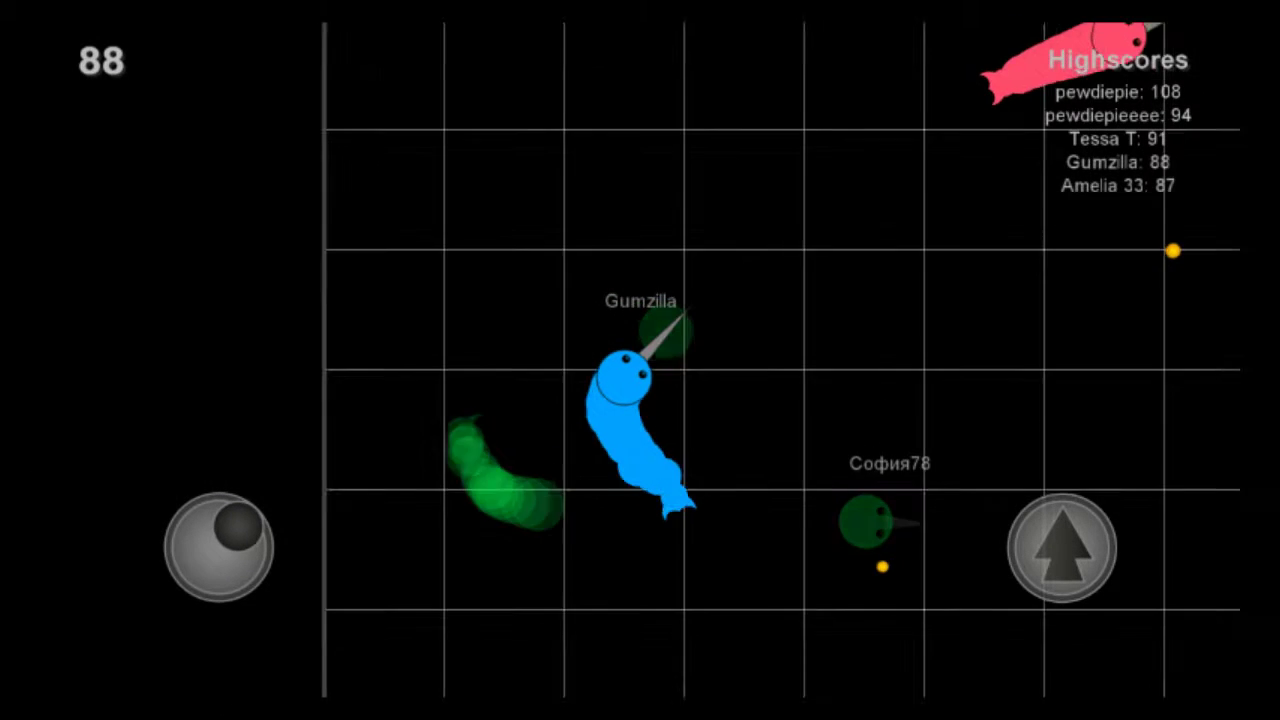
pyautogui.moveTo(220, 518); pyautogui.dragTo(243, 533)
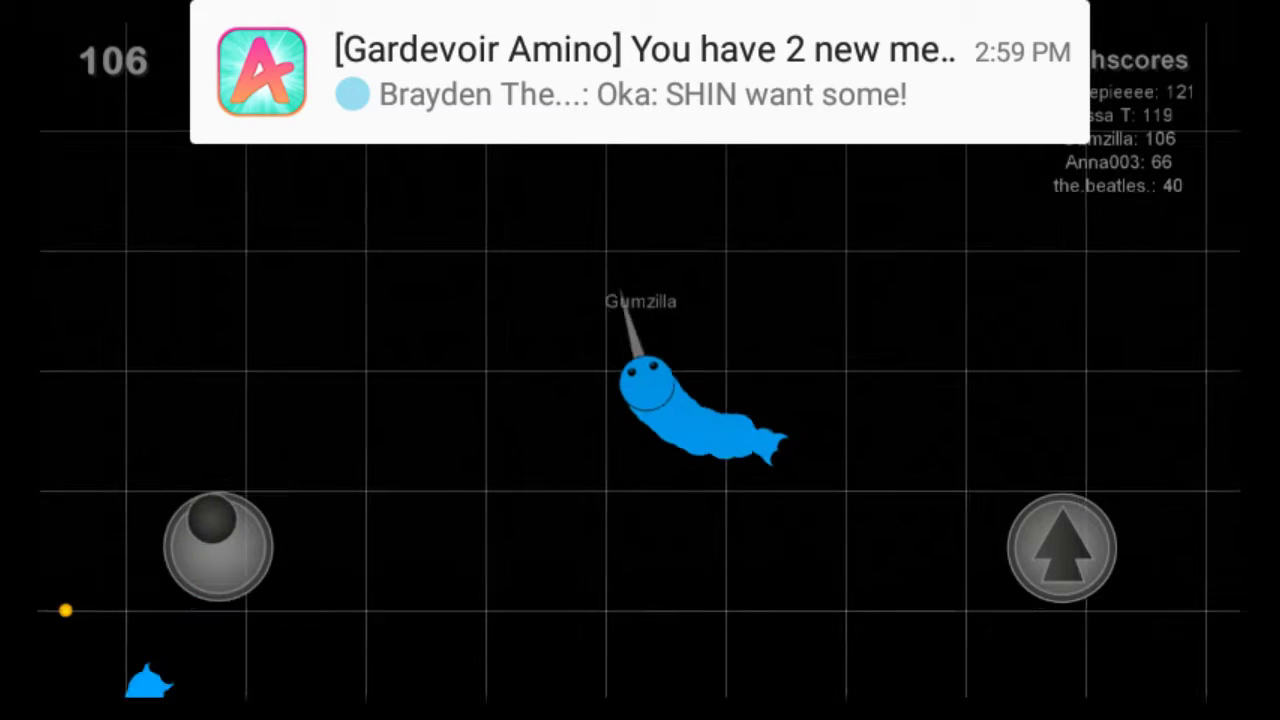
# Keep steering the narwhal to attack fish, reaching 155 points and first place.
pyautogui.moveTo(222, 517)
pyautogui.mouseDown()
pyautogui.moveTo(238, 525)
pyautogui.moveTo(198, 525)
pyautogui.mouseUp()
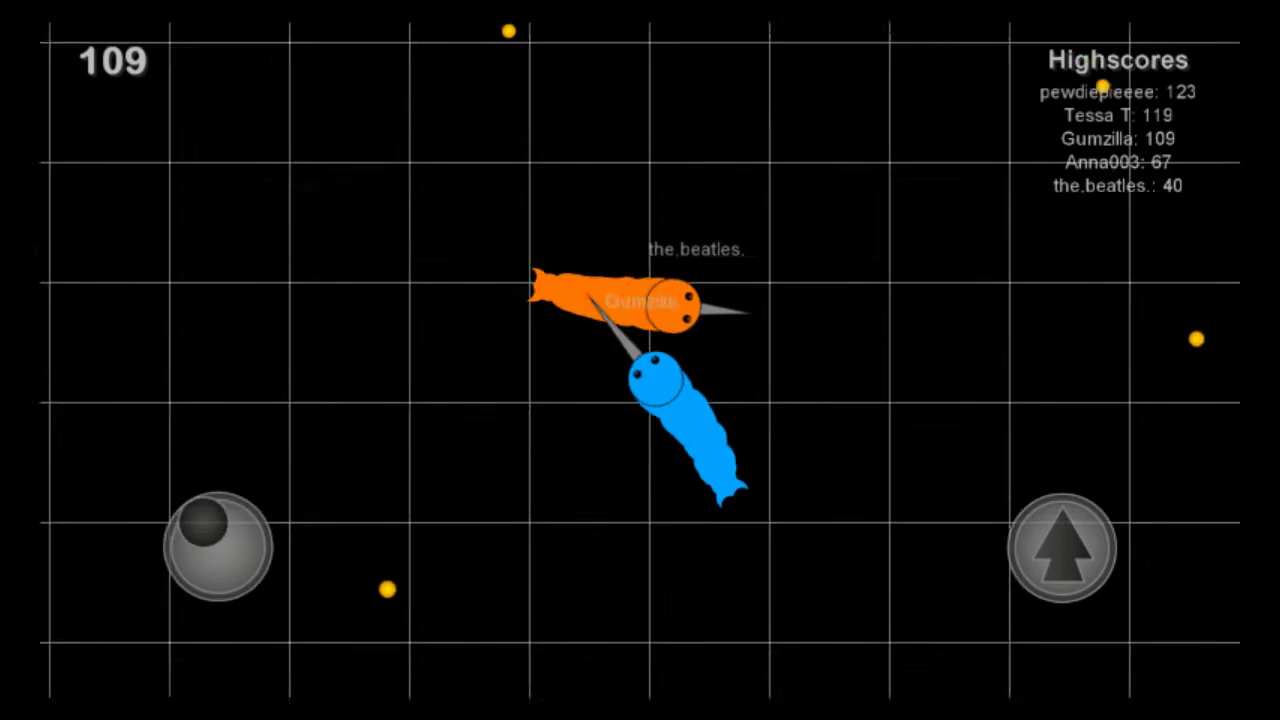
pyautogui.moveTo(198, 525)
pyautogui.mouseDown()
pyautogui.moveTo(231, 520)
pyautogui.moveTo(242, 533)
pyautogui.mouseUp()
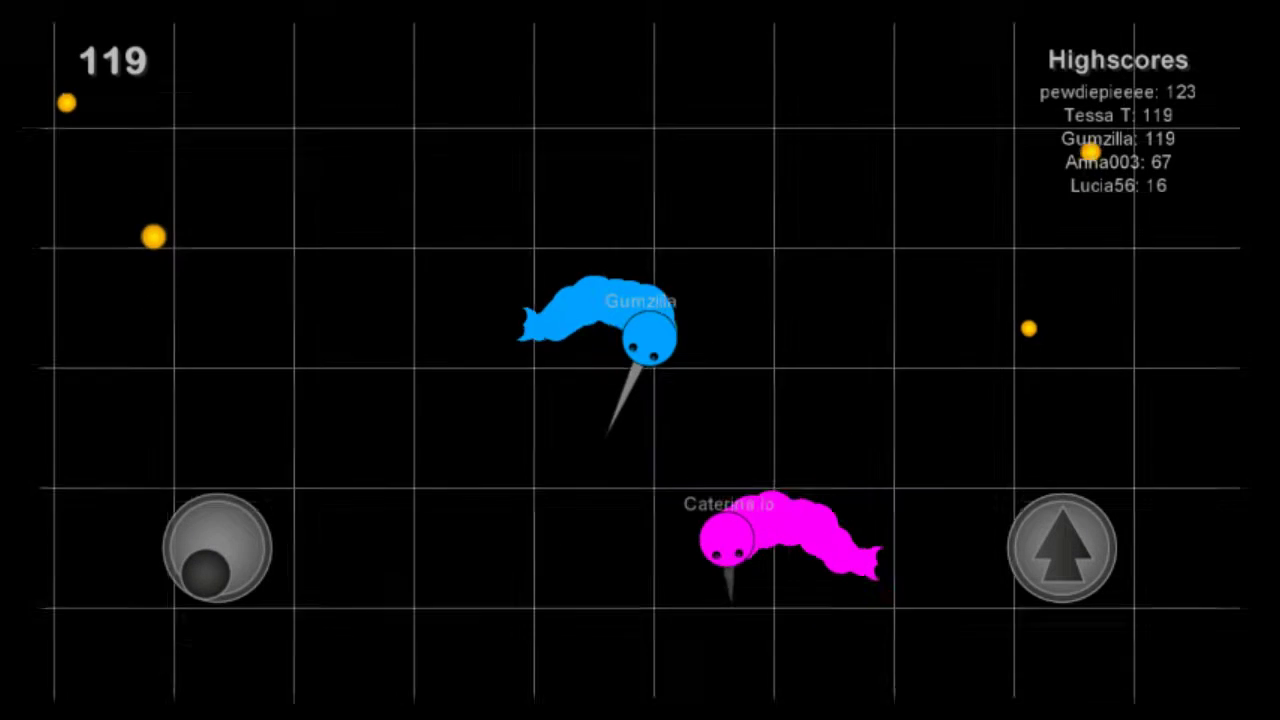
pyautogui.moveTo(223, 573); pyautogui.dragTo(240, 565)
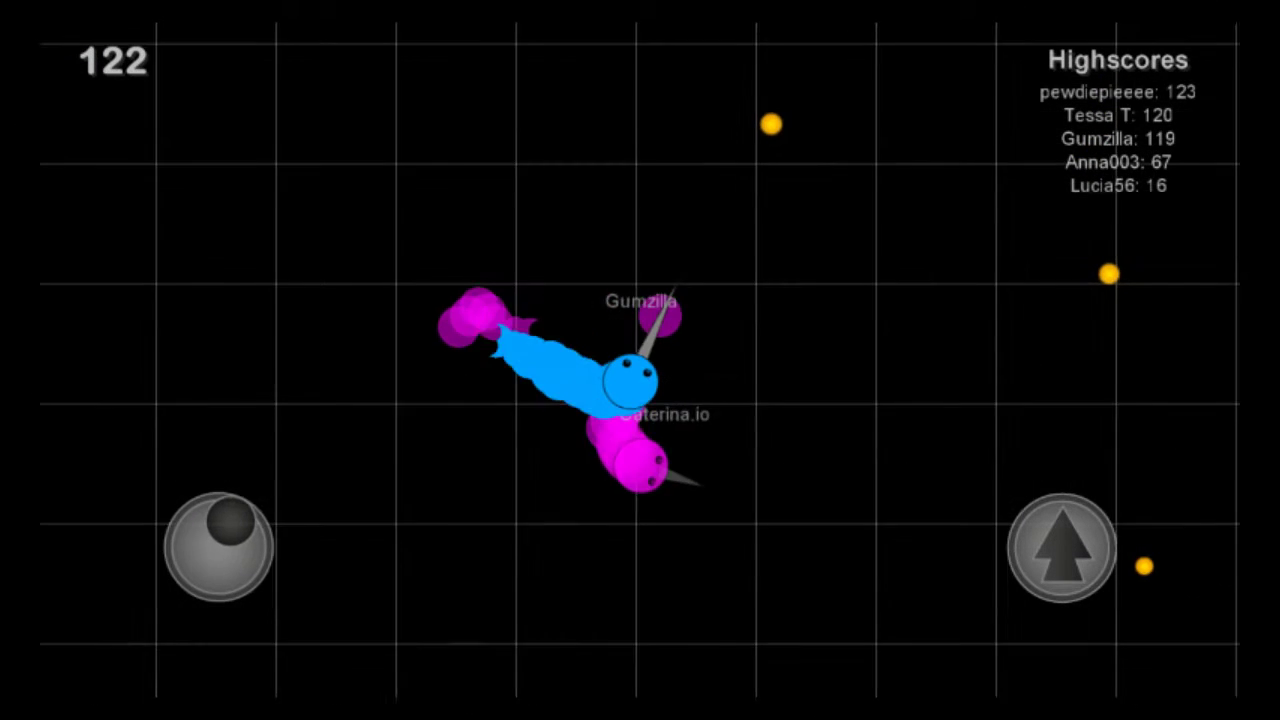
pyautogui.moveTo(230, 519); pyautogui.dragTo(239, 526)
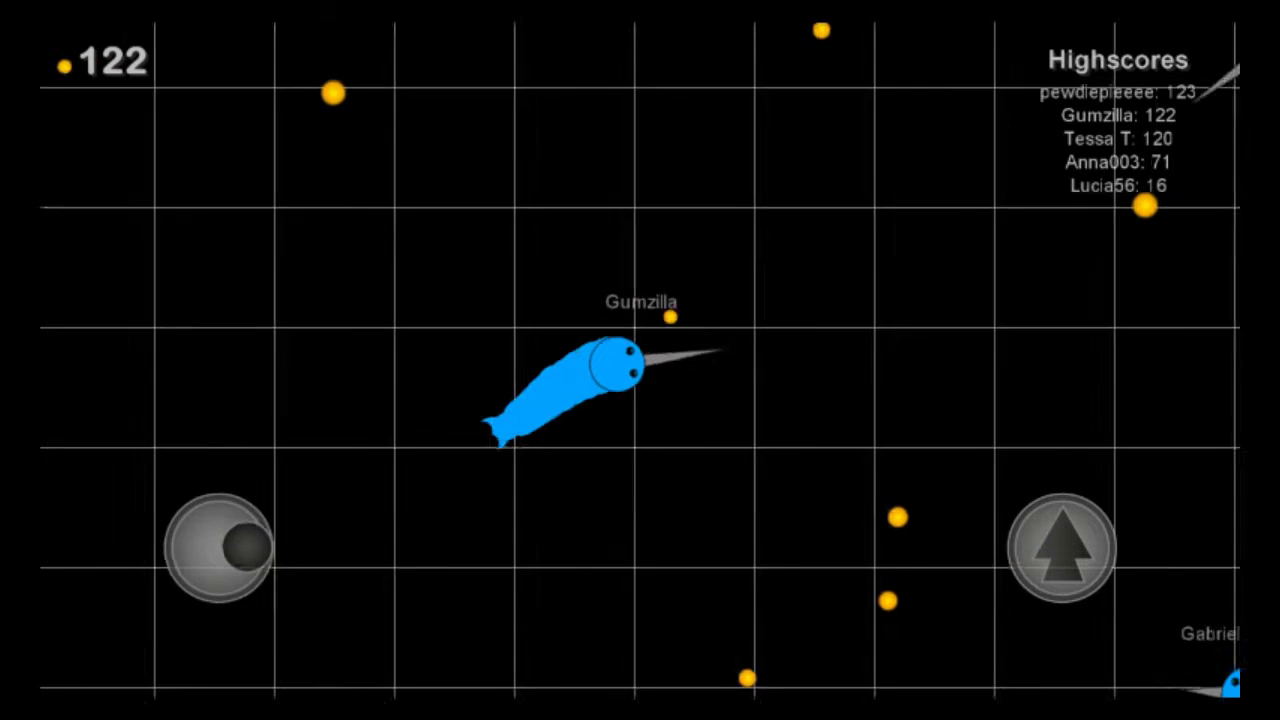
pyautogui.moveTo(246, 546)
pyautogui.mouseDown()
pyautogui.moveTo(209, 571)
pyautogui.moveTo(243, 562)
pyautogui.mouseUp()
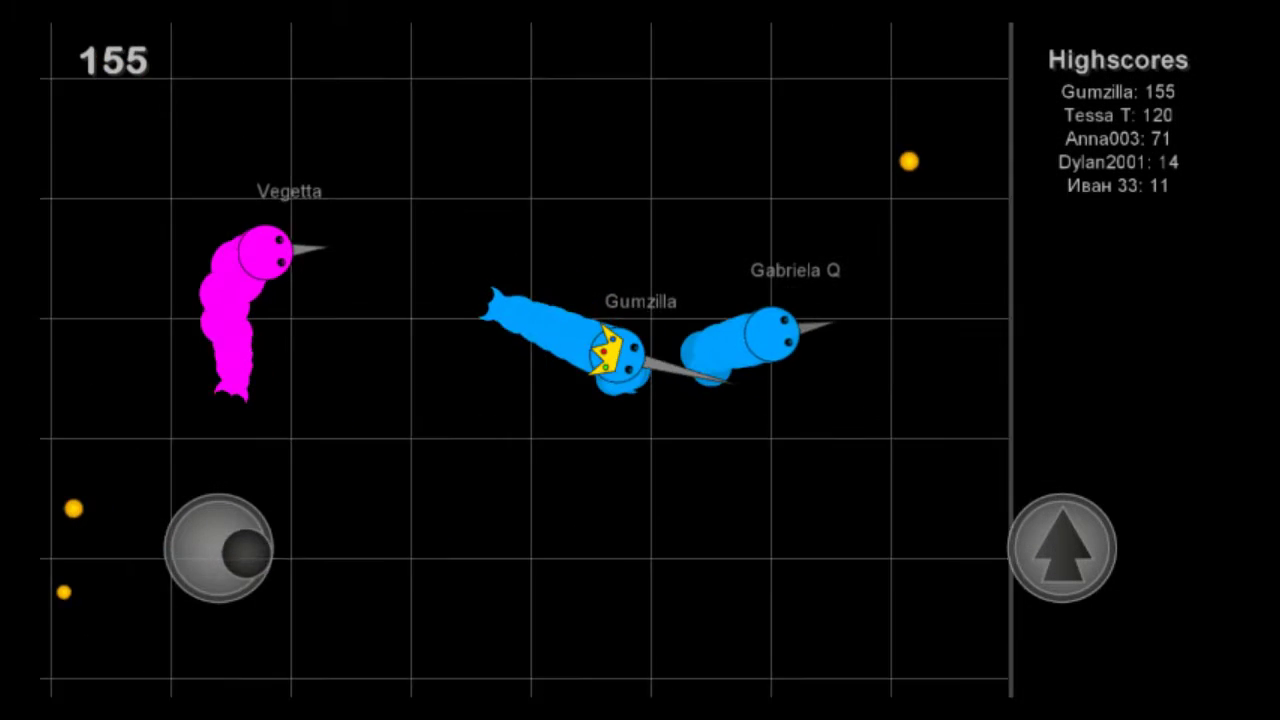
# Eat Vegetta's pieces and keep collecting orbs, reaching 168 while keeping the crown.
pyautogui.moveTo(207, 518); pyautogui.dragTo(192, 533)
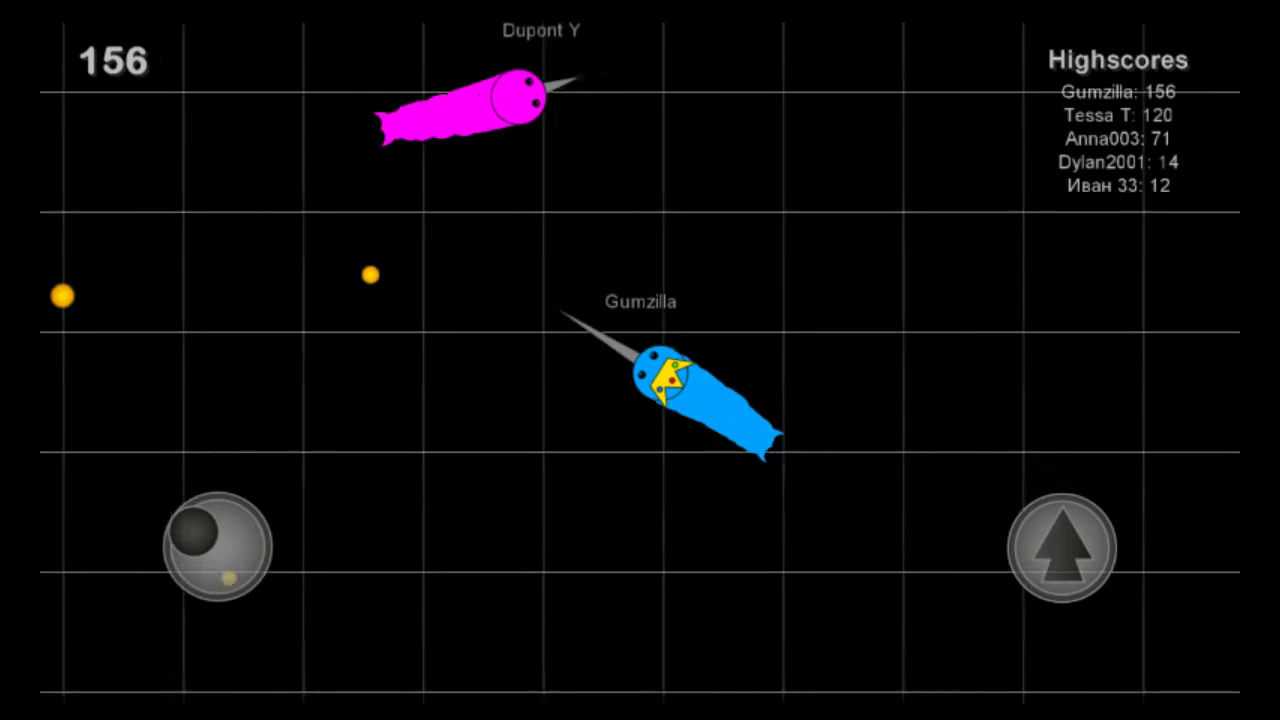
pyautogui.moveTo(192, 533); pyautogui.dragTo(227, 518)
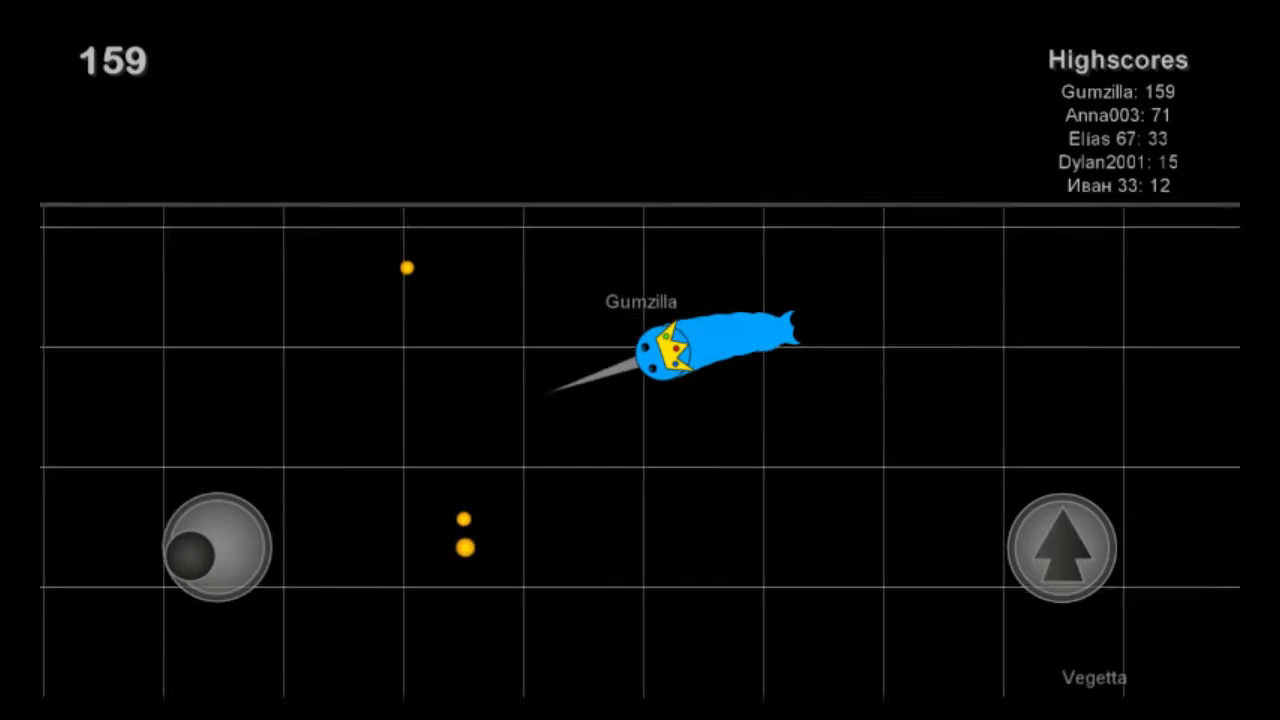
pyautogui.moveTo(190, 555)
pyautogui.mouseDown()
pyautogui.moveTo(225, 575)
pyautogui.moveTo(246, 554)
pyautogui.moveTo(239, 567)
pyautogui.mouseUp()
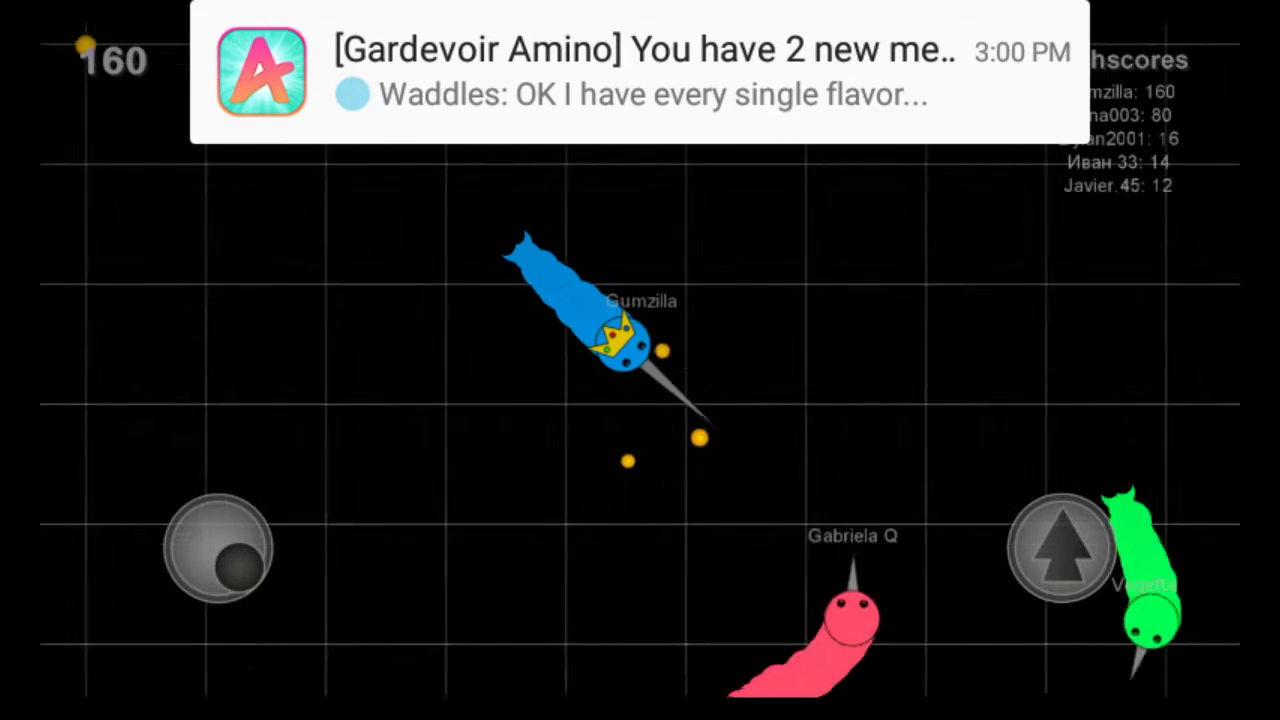
pyautogui.moveTo(240, 566)
pyautogui.mouseDown()
pyautogui.moveTo(234, 529)
pyautogui.moveTo(194, 534)
pyautogui.moveTo(189, 551)
pyautogui.moveTo(224, 574)
pyautogui.mouseUp()
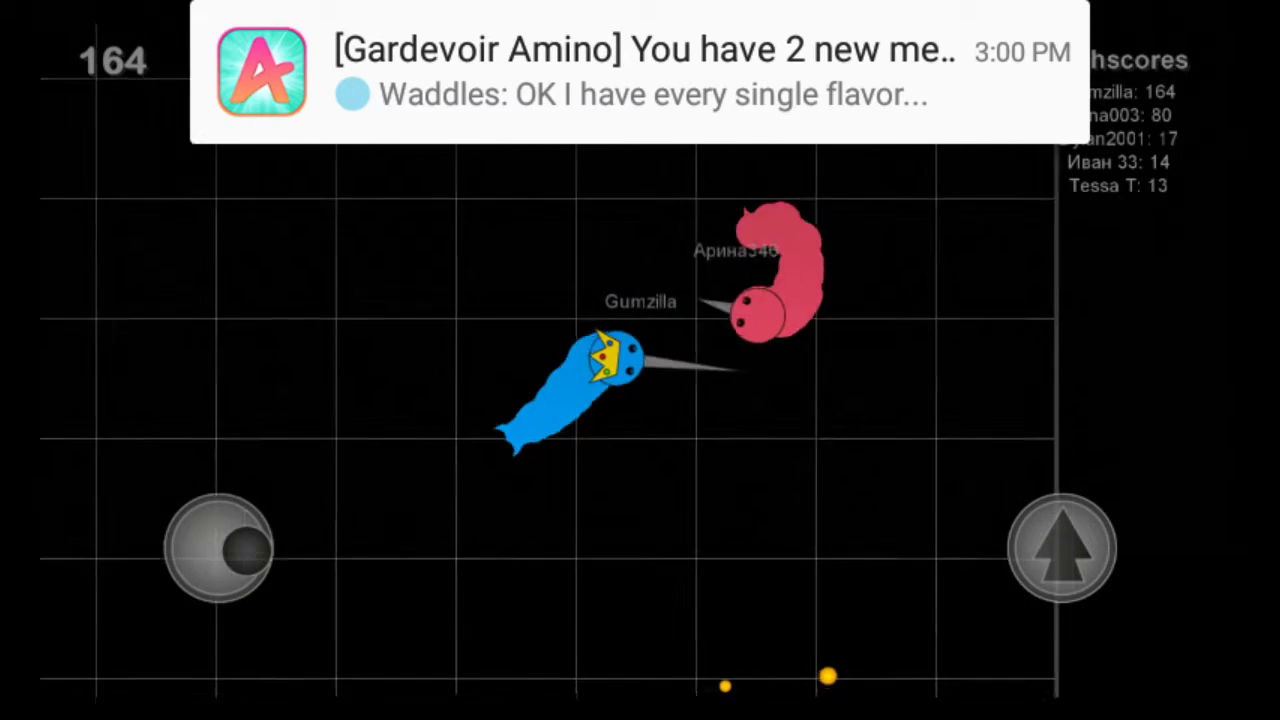
pyautogui.moveTo(246, 548)
pyautogui.mouseDown()
pyautogui.moveTo(223, 520)
pyautogui.moveTo(193, 530)
pyautogui.moveTo(243, 534)
pyautogui.moveTo(194, 531)
pyautogui.moveTo(188, 548)
pyautogui.mouseUp()
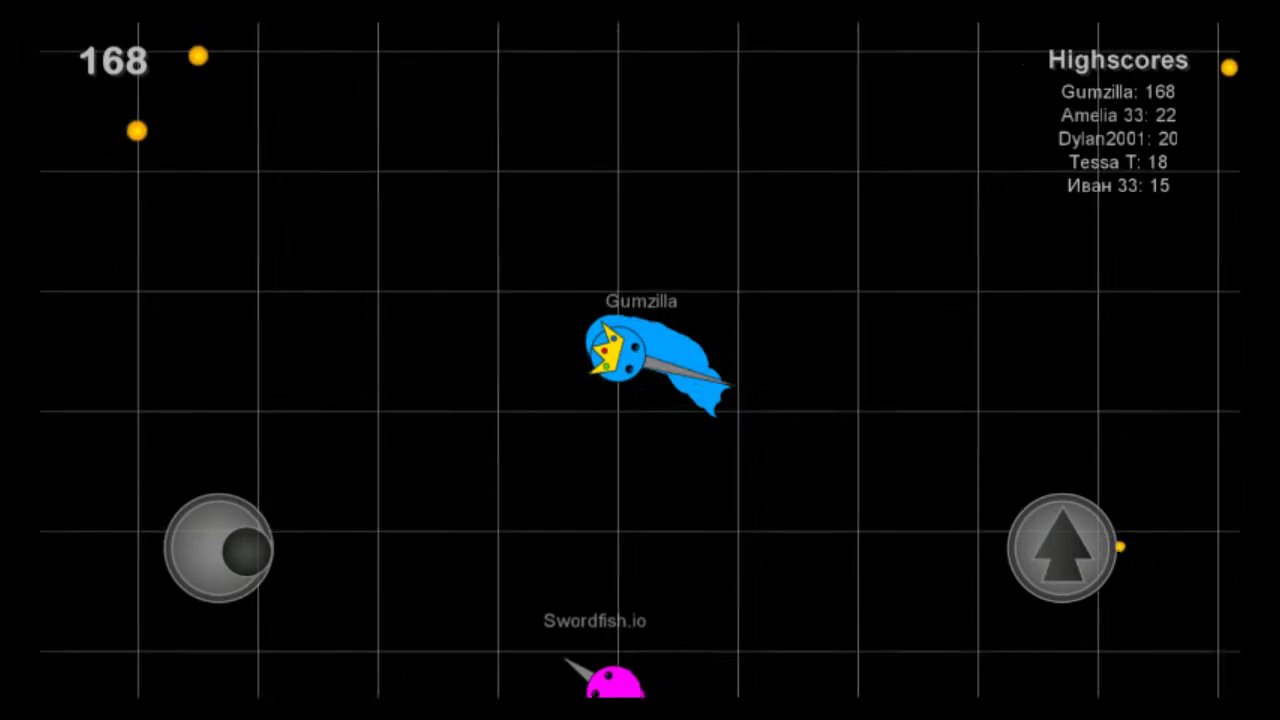
# Steer the crowned swordfish left, right, up-right and down-right until the round ends.
pyautogui.moveTo(200, 570)
pyautogui.mouseDown()
pyautogui.moveTo(192, 561)
pyautogui.moveTo(246, 543)
pyautogui.mouseUp()
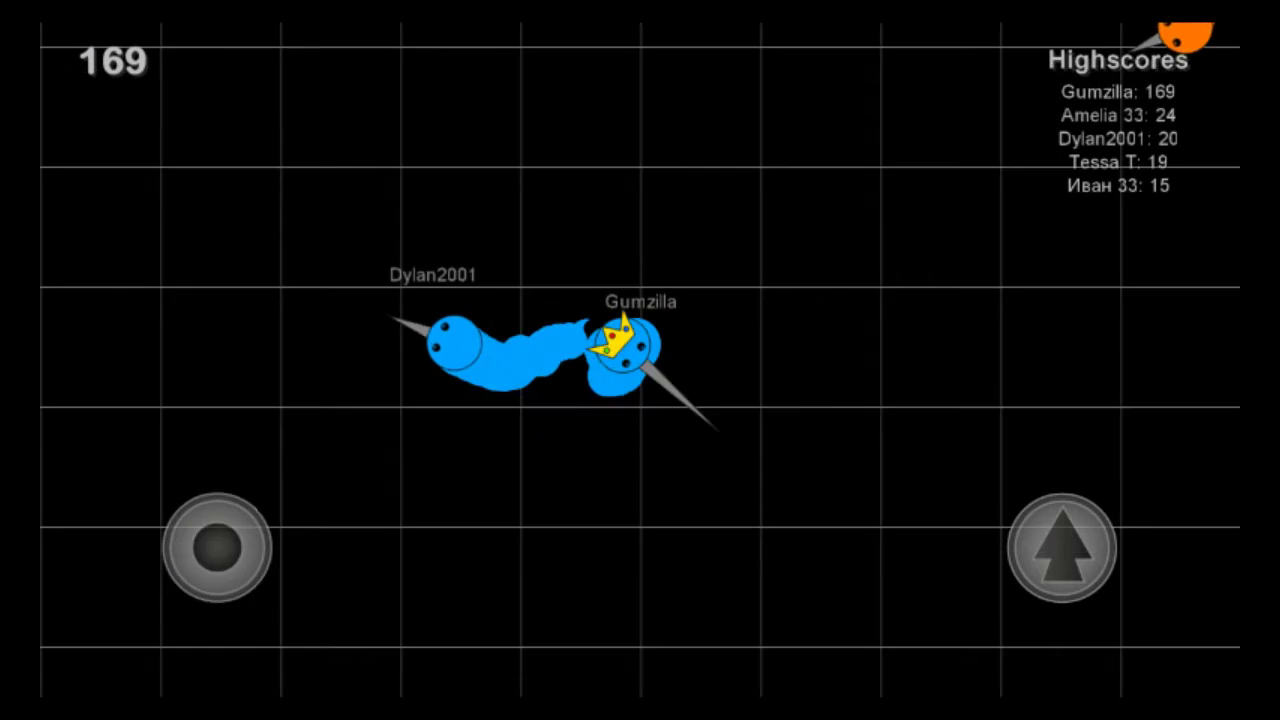
pyautogui.moveTo(193, 530)
pyautogui.mouseDown()
pyautogui.moveTo(246, 542)
pyautogui.moveTo(240, 527)
pyautogui.mouseUp()
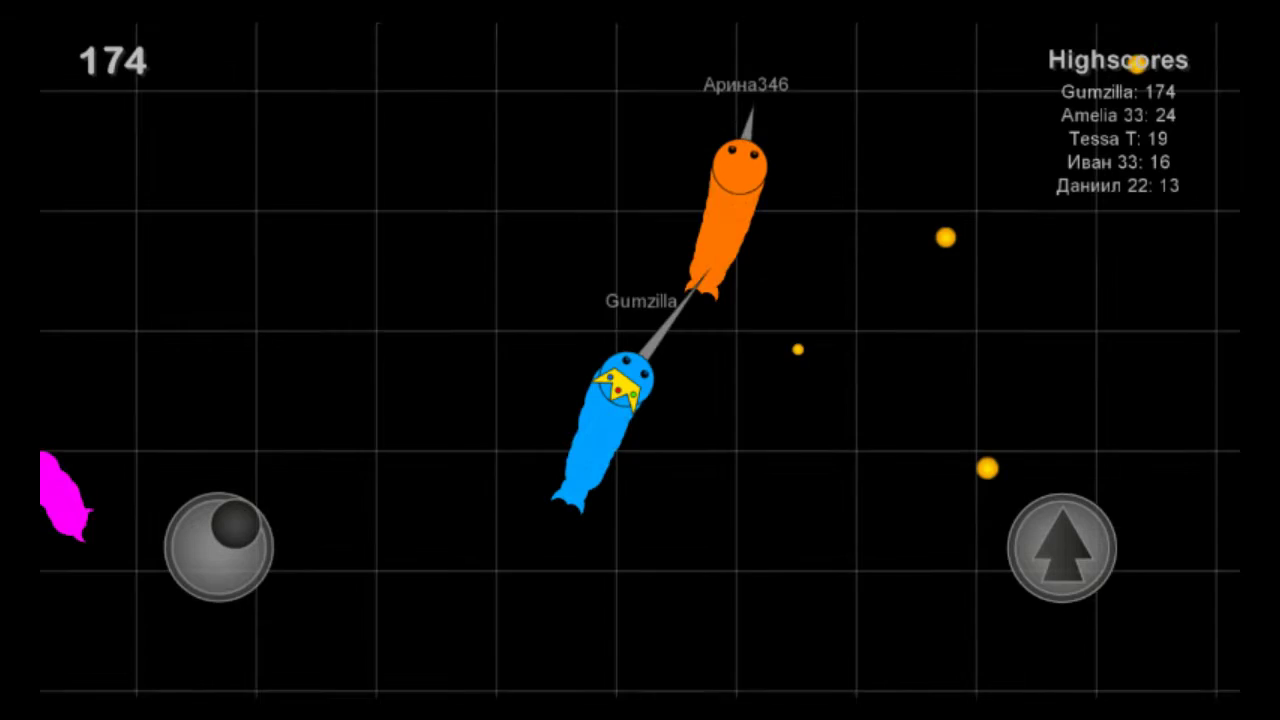
pyautogui.moveTo(235, 523); pyautogui.dragTo(235, 523)
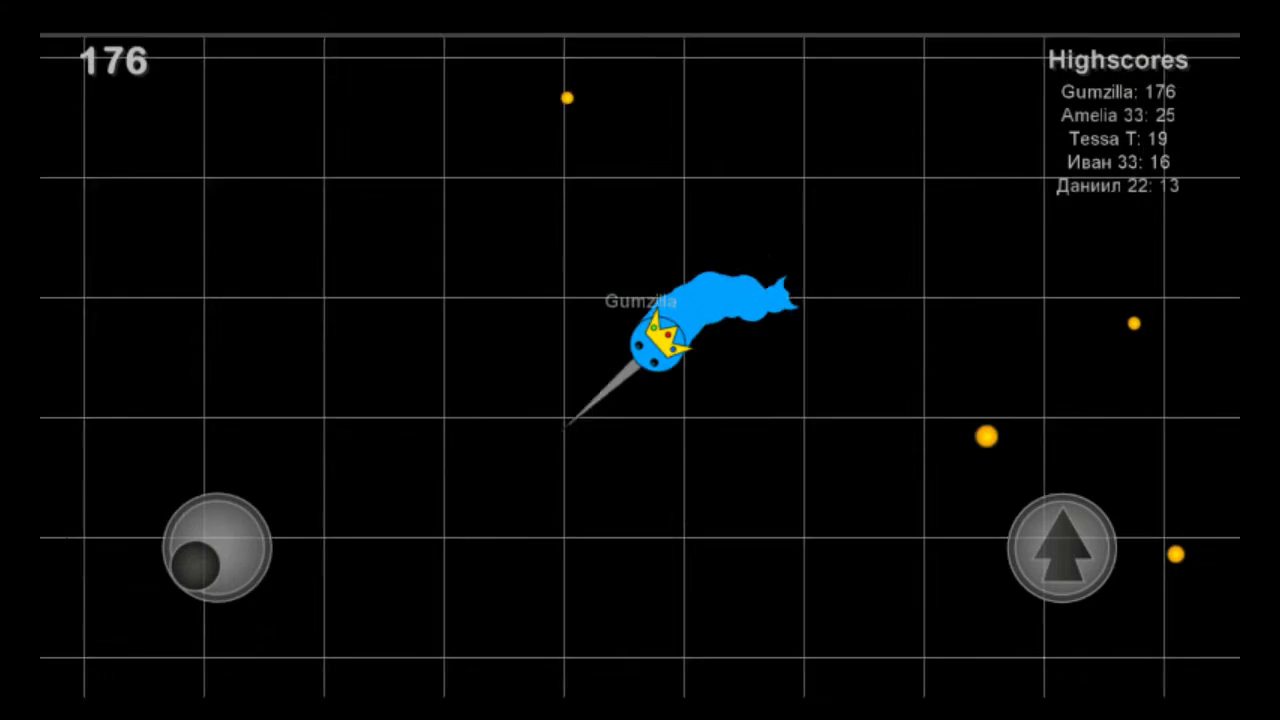
pyautogui.moveTo(193, 565); pyautogui.dragTo(238, 567)
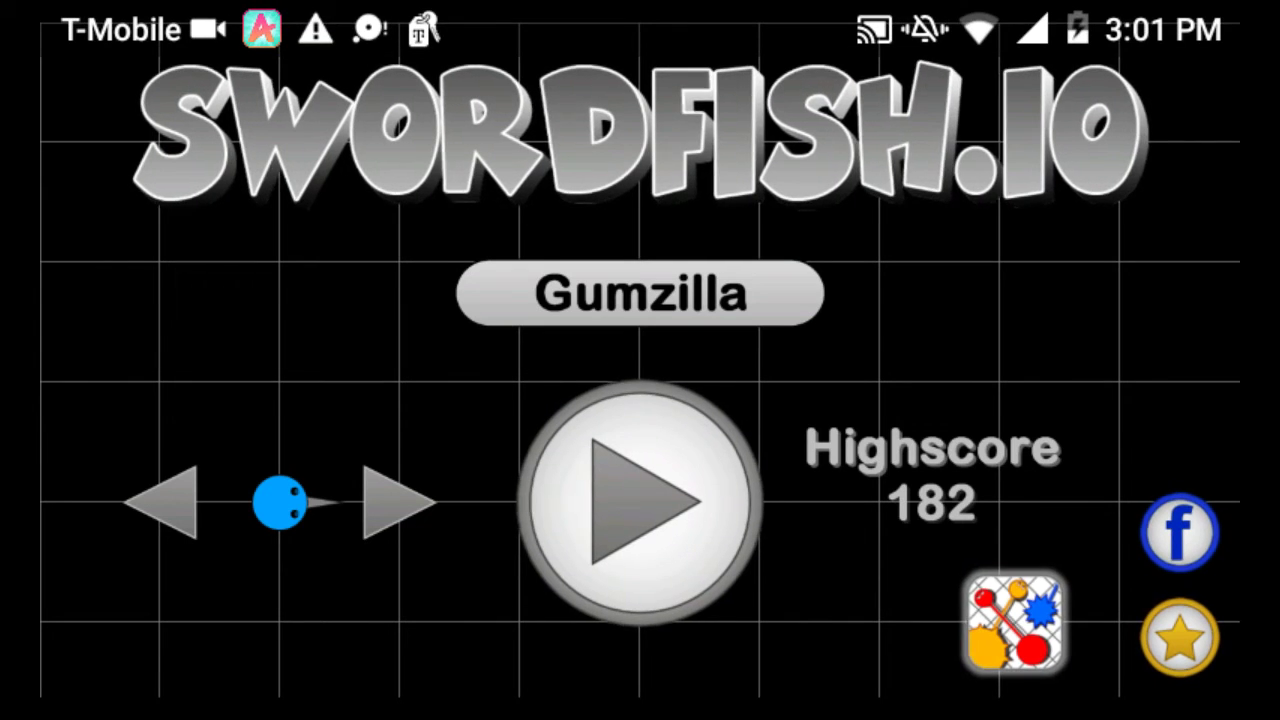
# Pull down and expand quick settings, then collapse them to reveal the recording notifications.
pyautogui.moveTo(640, 5); pyautogui.dragTo(640, 450)
pyautogui.moveTo(640, 300); pyautogui.dragTo(640, 650)
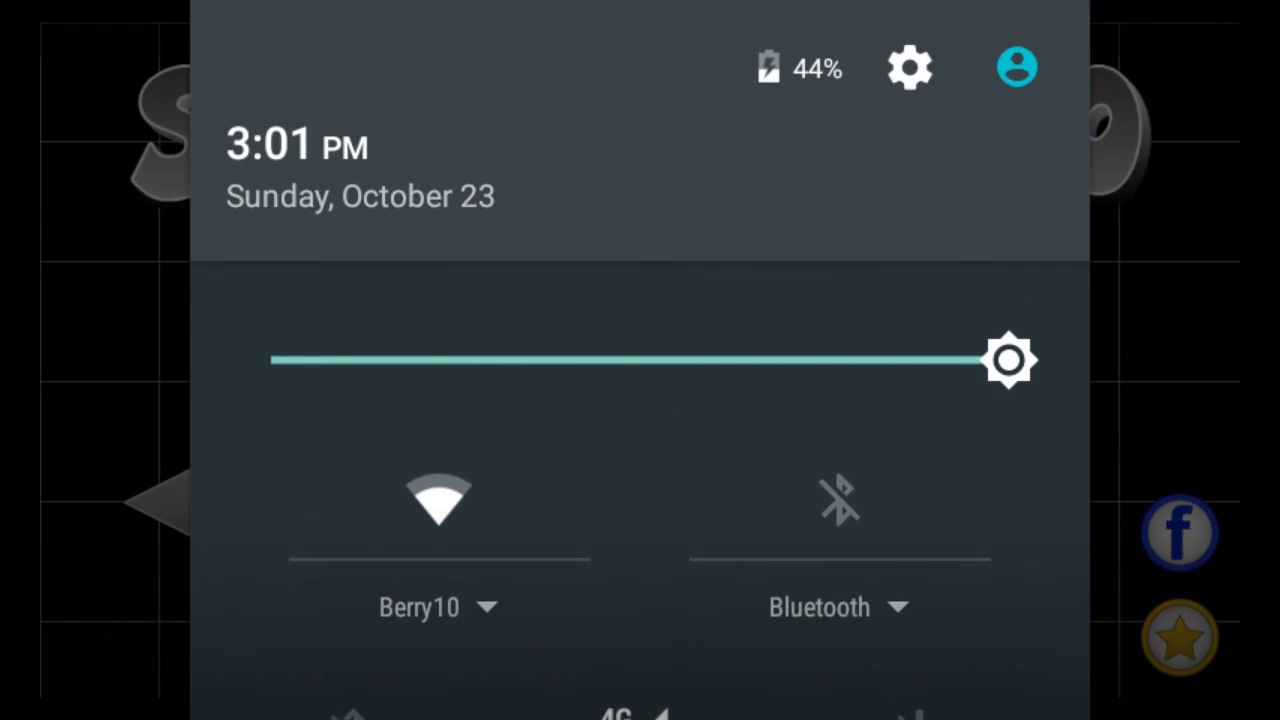
pyautogui.moveTo(640, 600); pyautogui.dragTo(640, 270)
pyautogui.moveTo(640, 670); pyautogui.dragTo(640, 300)
pyautogui.moveTo(640, 600); pyautogui.dragTo(640, 250)
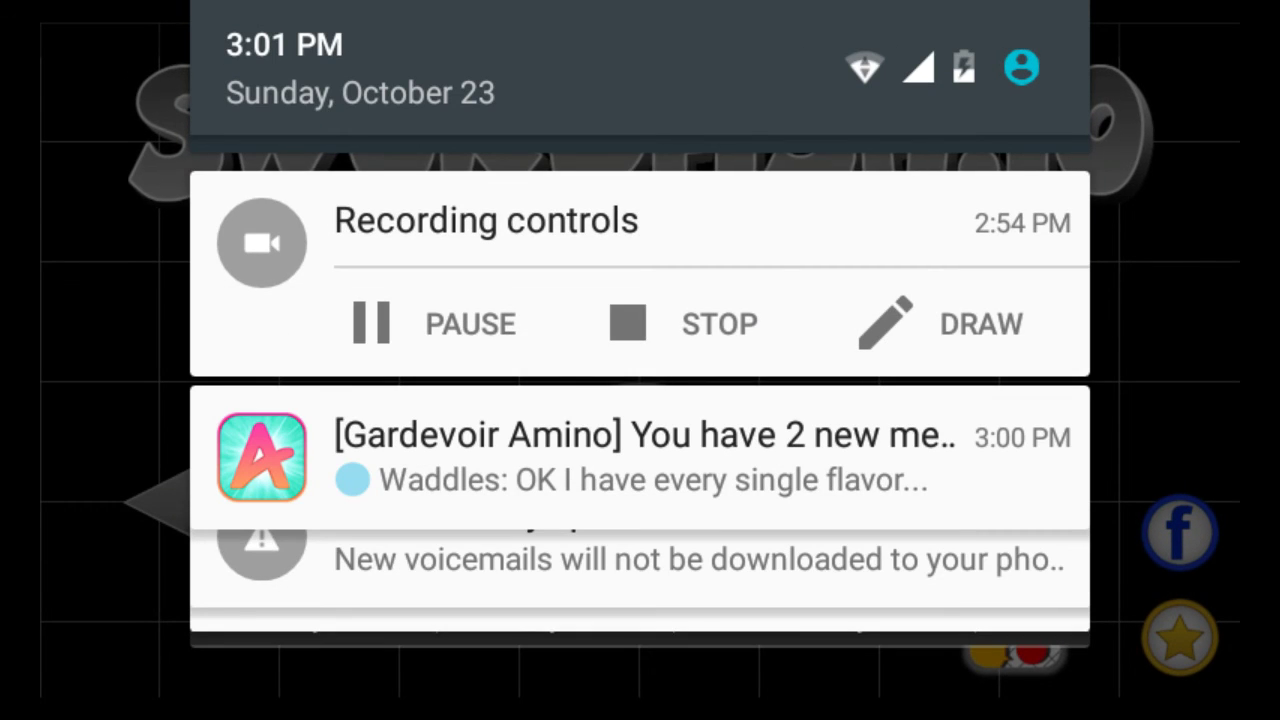